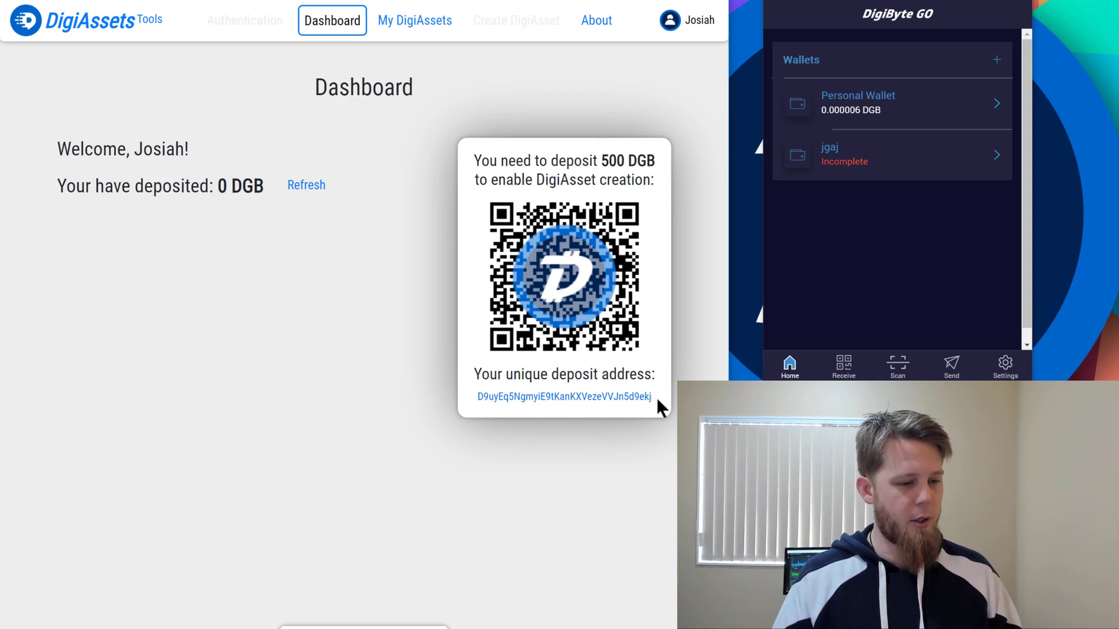
Check the deposit address balance, then refresh the dashboard so it shows 500 DGB deposited
{"action": "left_click_drag", "start_coordinate": [655, 397], "coordinate": [475, 407]}
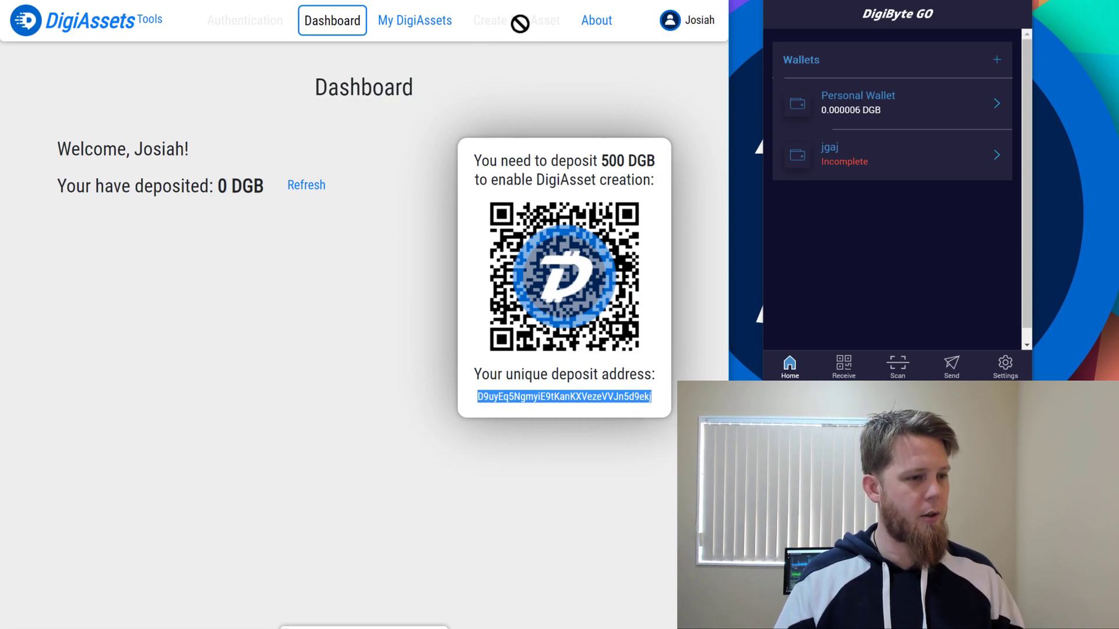
{"action": "key", "text": "ctrl+Tab"}
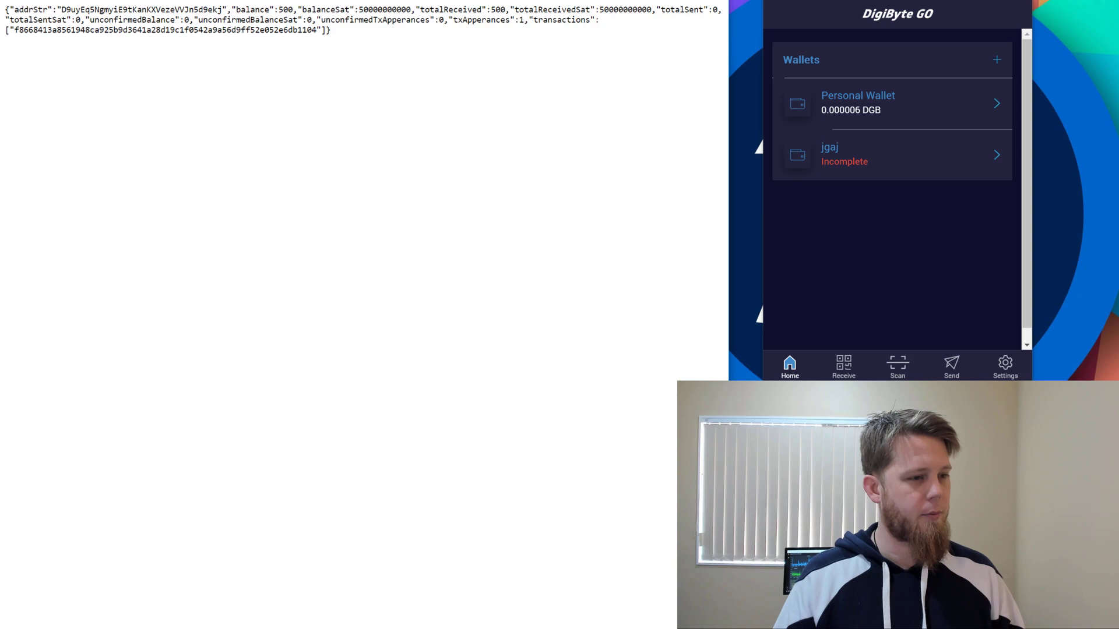
{"action": "key", "text": "ctrl+shift+Tab"}
{"action": "left_click", "coordinate": [306, 185]}
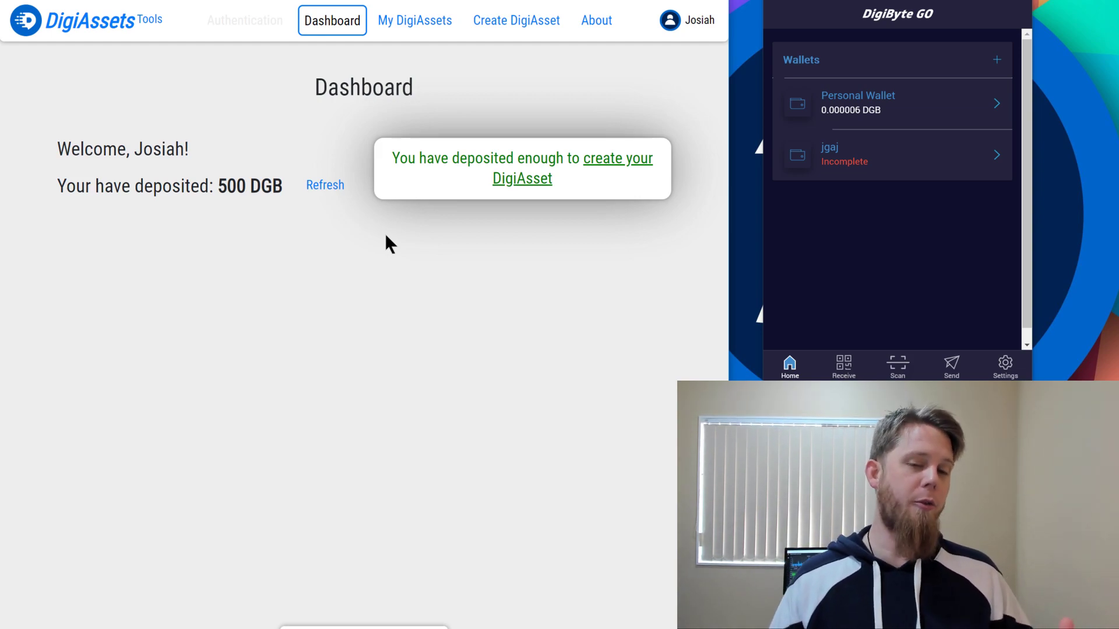
Create a new personal wallet in DigiByte GO named 'My First DigiAsset'
{"action": "left_click", "coordinate": [998, 62]}
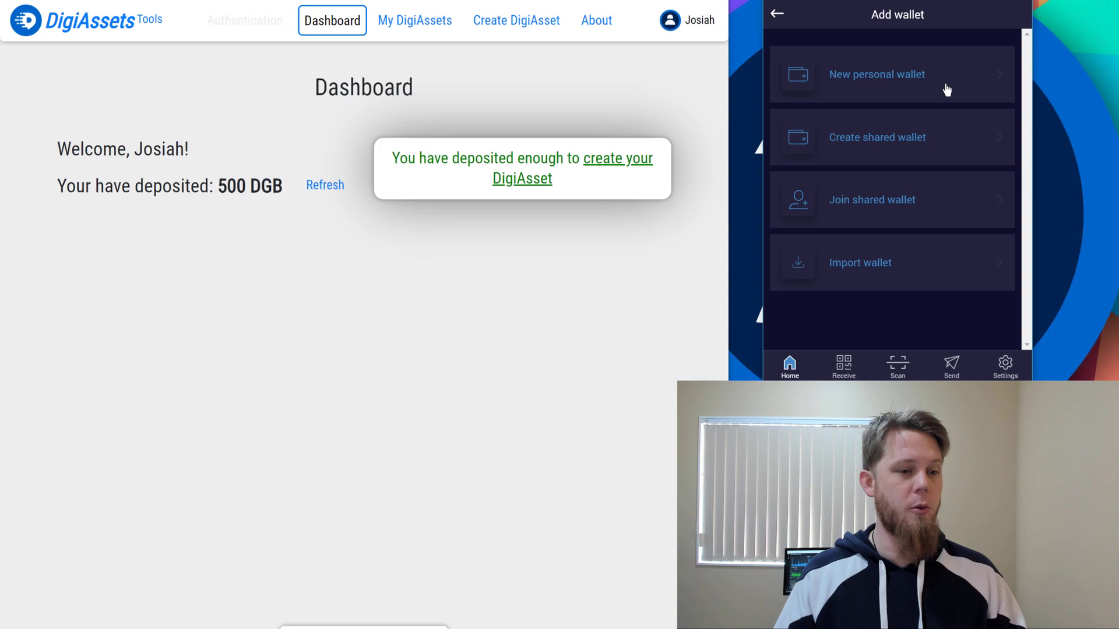
{"action": "left_click", "coordinate": [915, 93]}
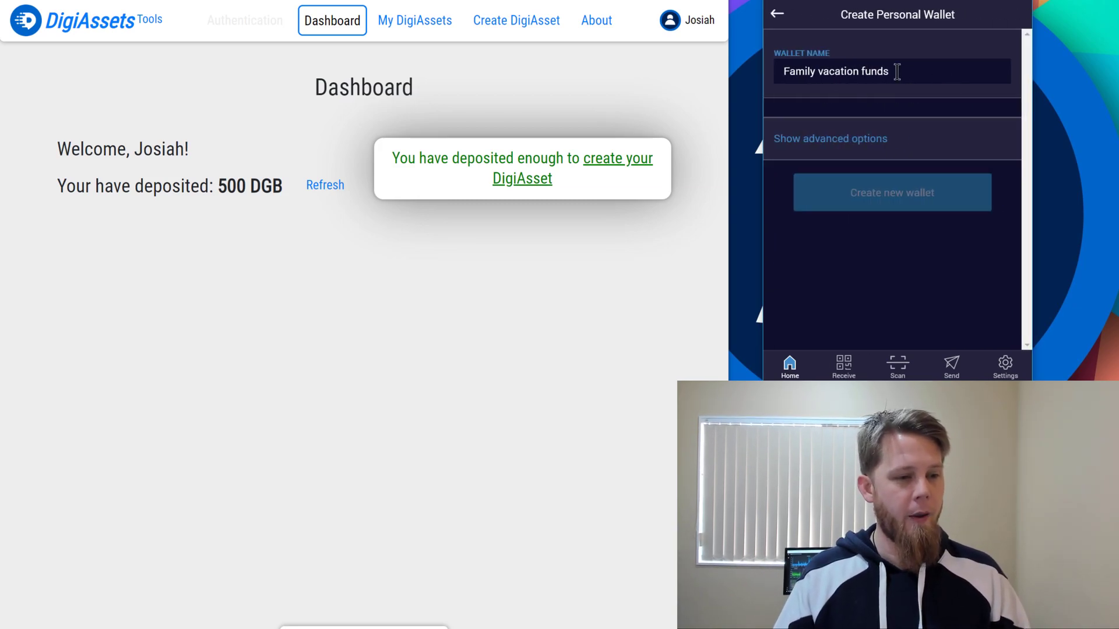
{"action": "type", "text": "My F"}
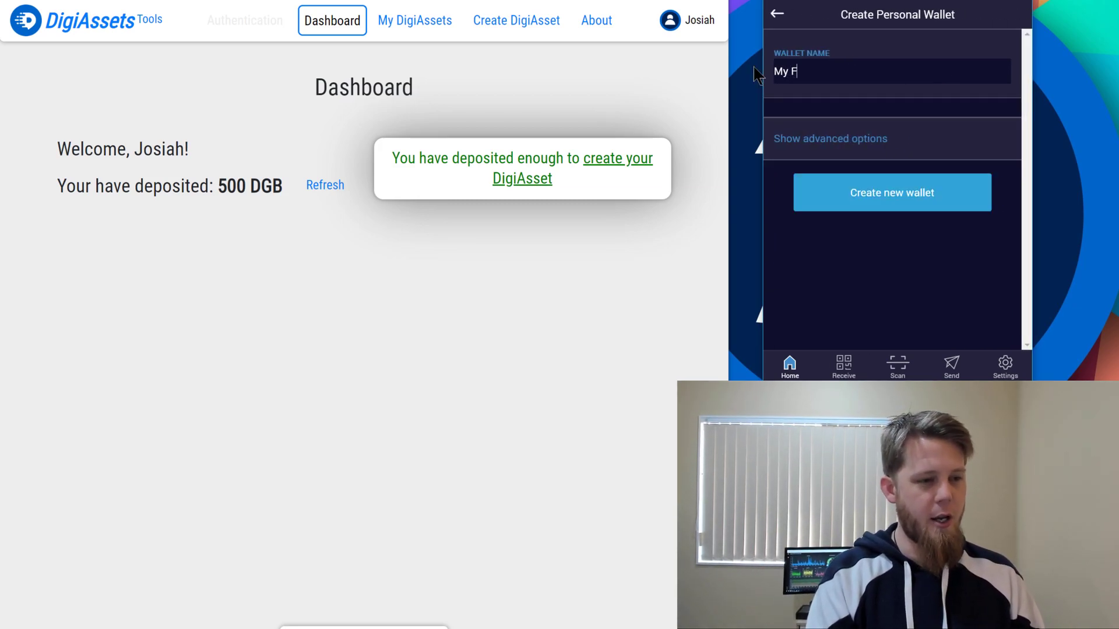
{"action": "type", "text": "irst DigiAsset"}
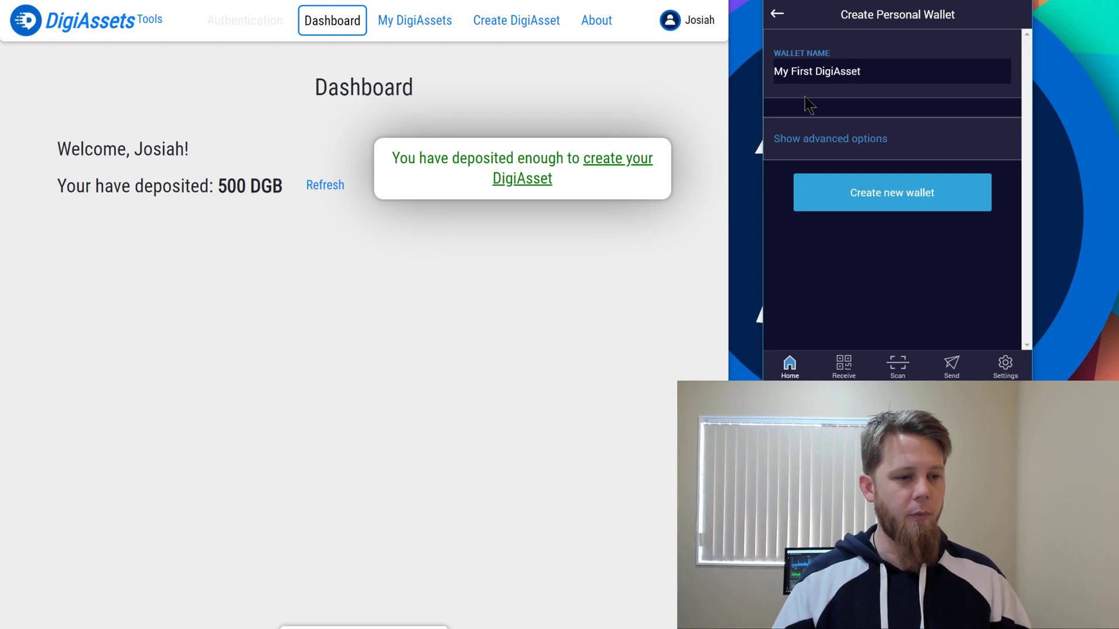
{"action": "left_click", "coordinate": [902, 205]}
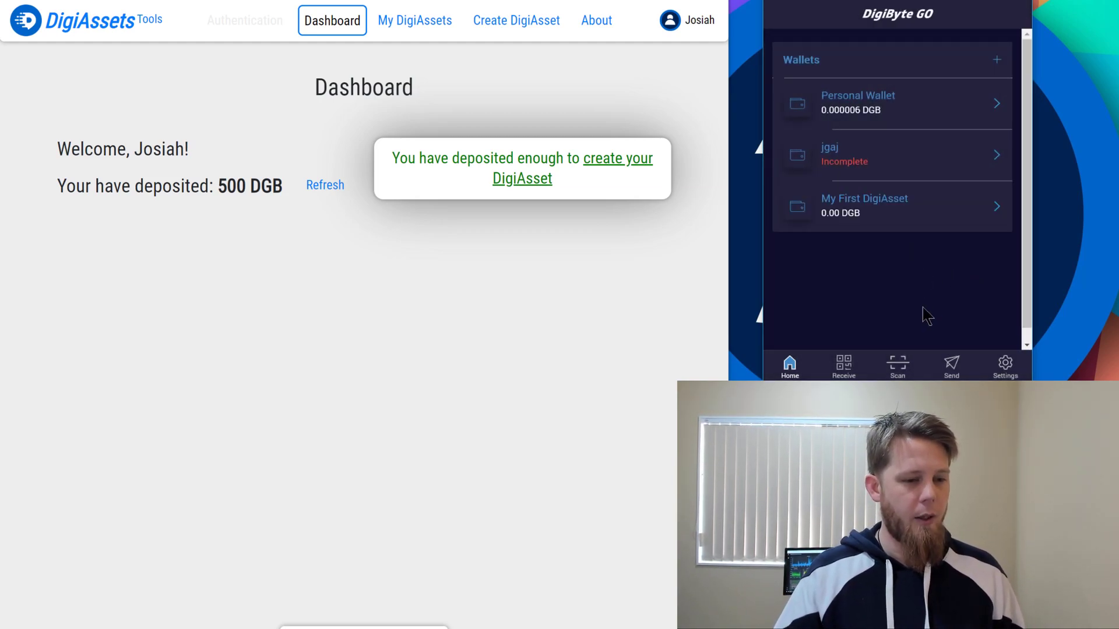
Copy the My First DigiAsset wallet's receiving address and bring up the Create asset form
{"action": "left_click", "coordinate": [850, 369]}
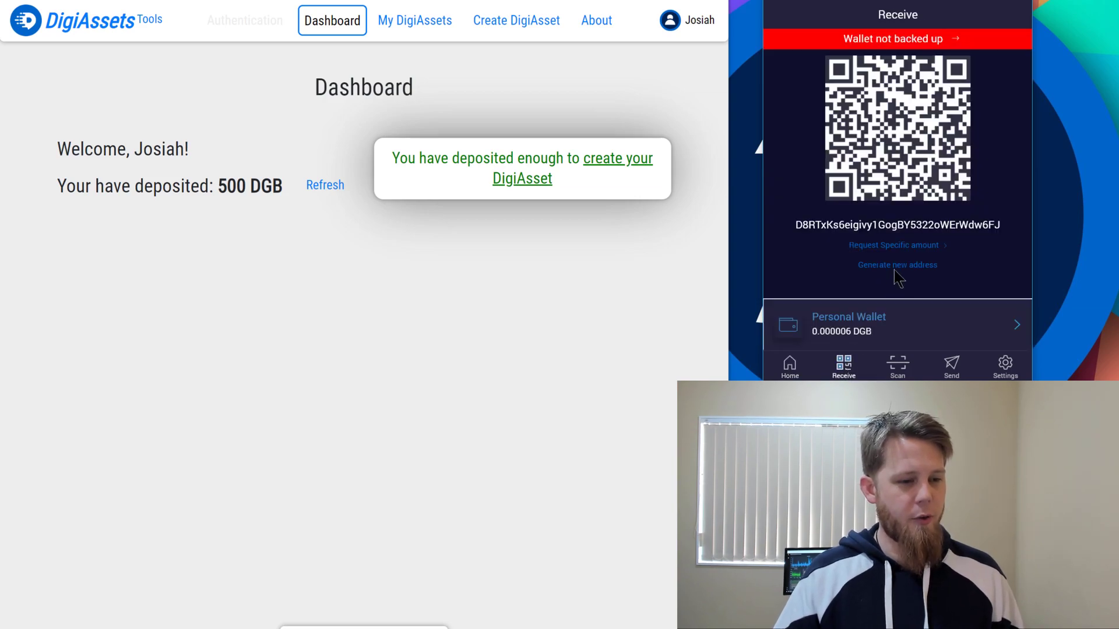
{"action": "left_click", "coordinate": [899, 330]}
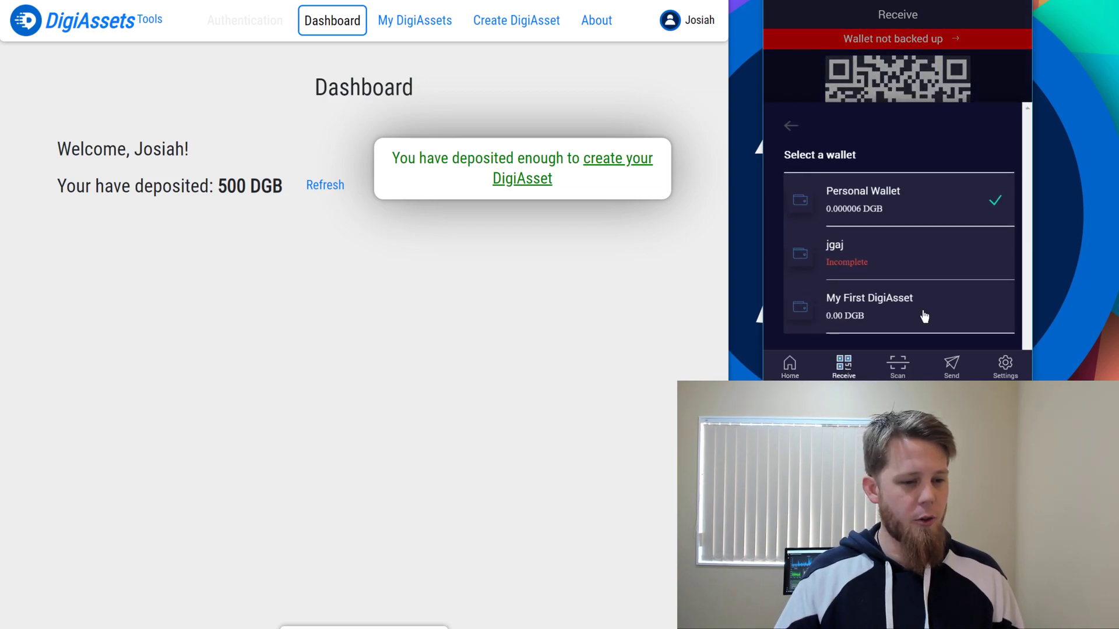
{"action": "left_click", "coordinate": [877, 299]}
{"action": "left_click", "coordinate": [989, 225]}
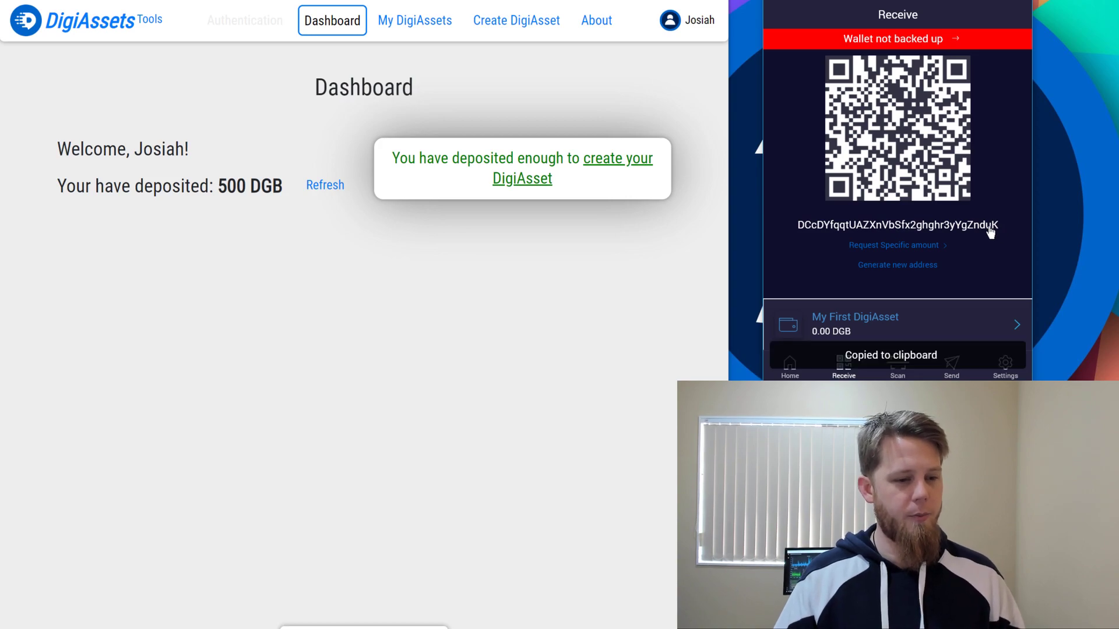
{"action": "left_click", "coordinate": [524, 36]}
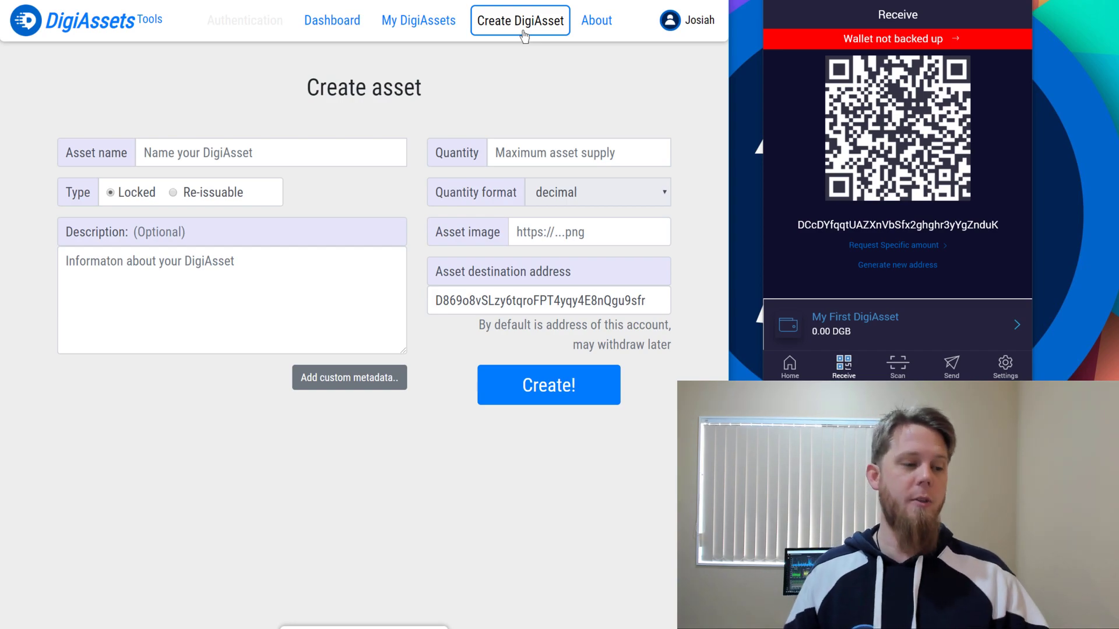
Replace the default Asset destination address with the copied My First DigiAsset wallet address
{"action": "double_click", "coordinate": [623, 303]}
{"action": "key", "text": "ctrl+v"}
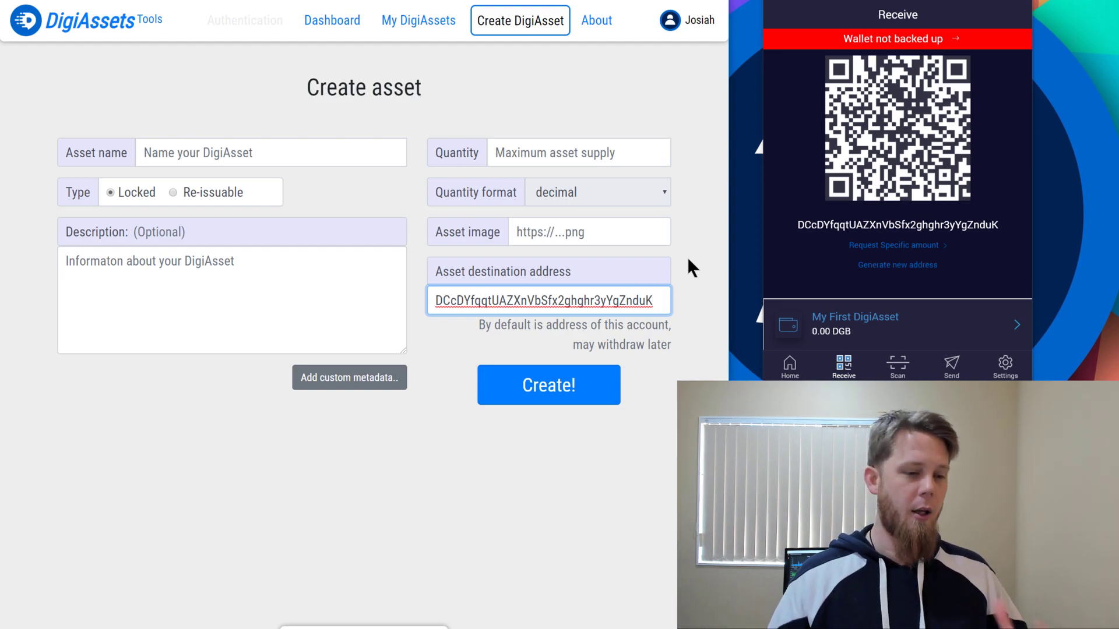
{"action": "left_click", "coordinate": [304, 151]}
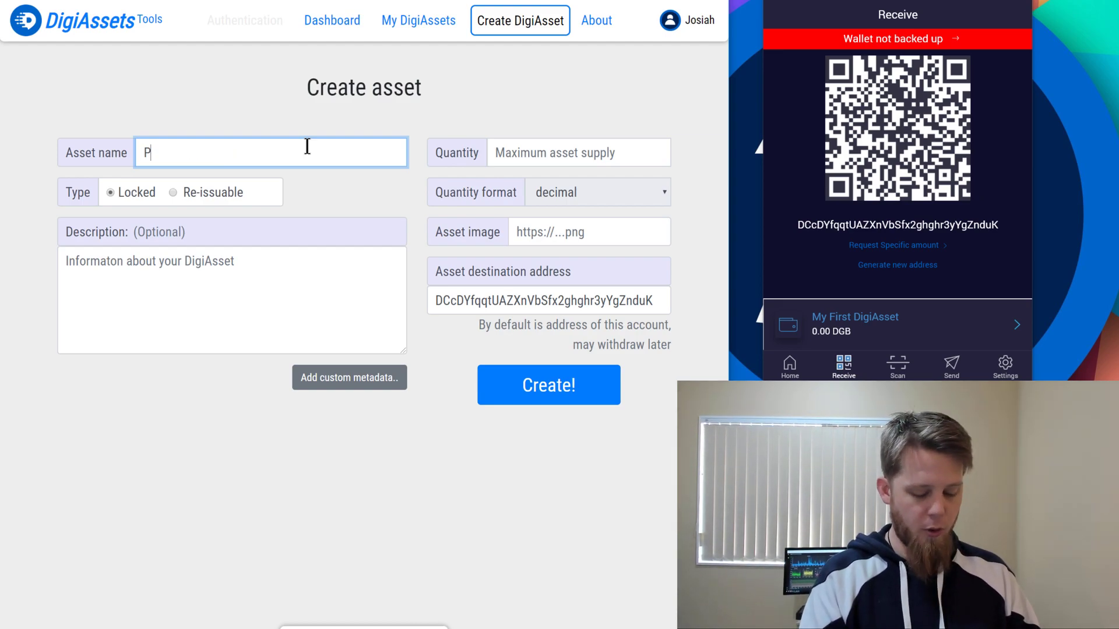
Name the asset 'Pikachu with swag', describe it as 'A demonstration DigiAsset for todays DigiByte Update', quantity 100
{"action": "type", "text": "ikachu wit"}
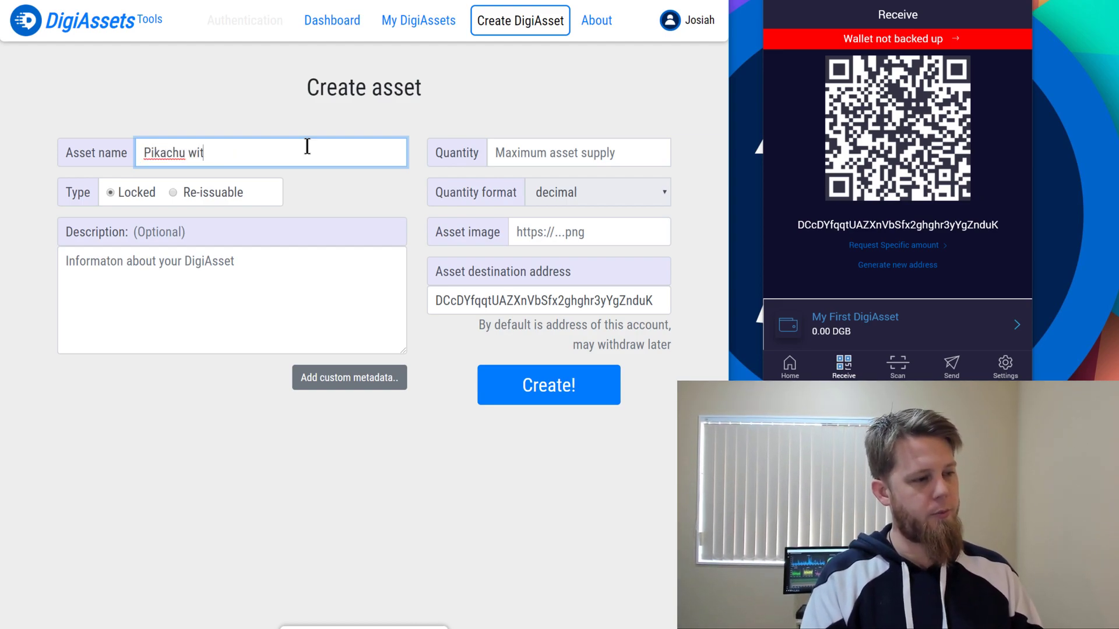
{"action": "type", "text": "h swag"}
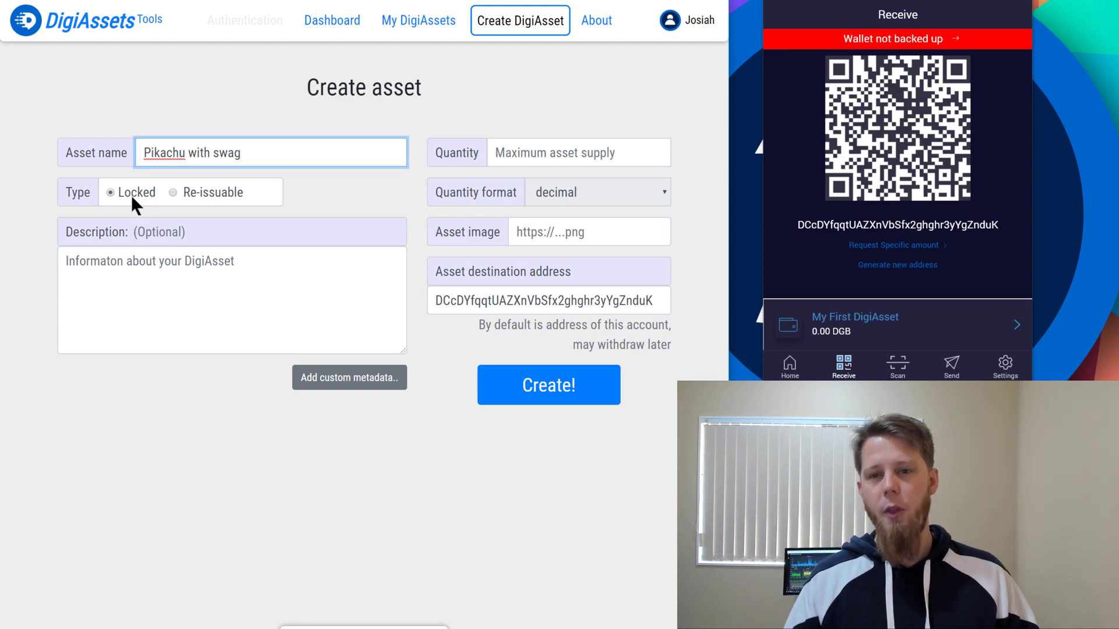
{"action": "left_click", "coordinate": [175, 261]}
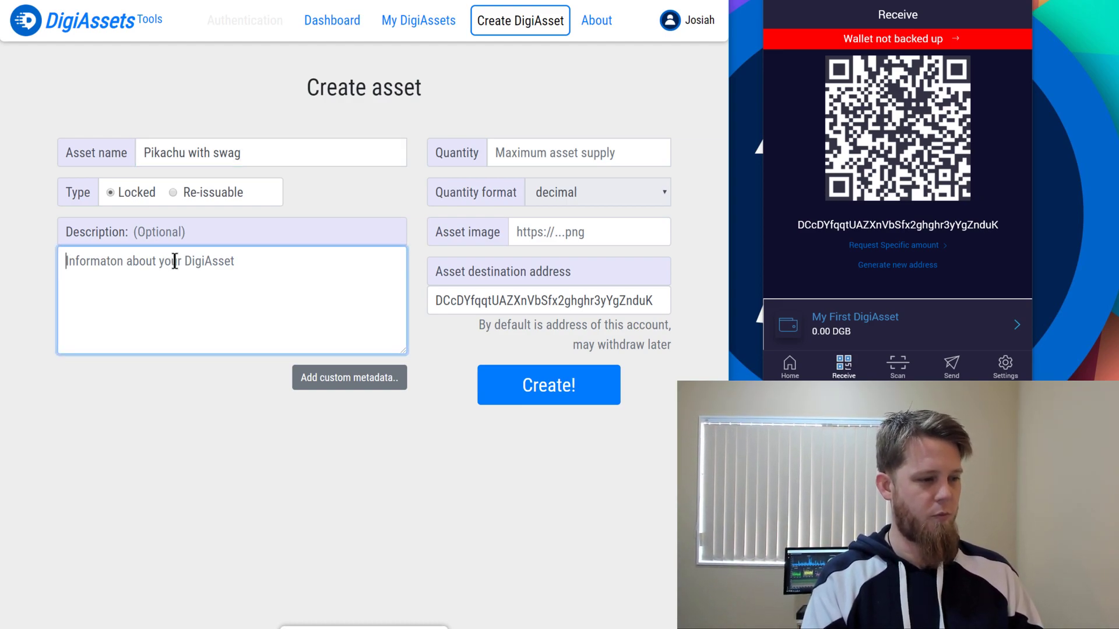
{"action": "type", "text": "A demonstration "}
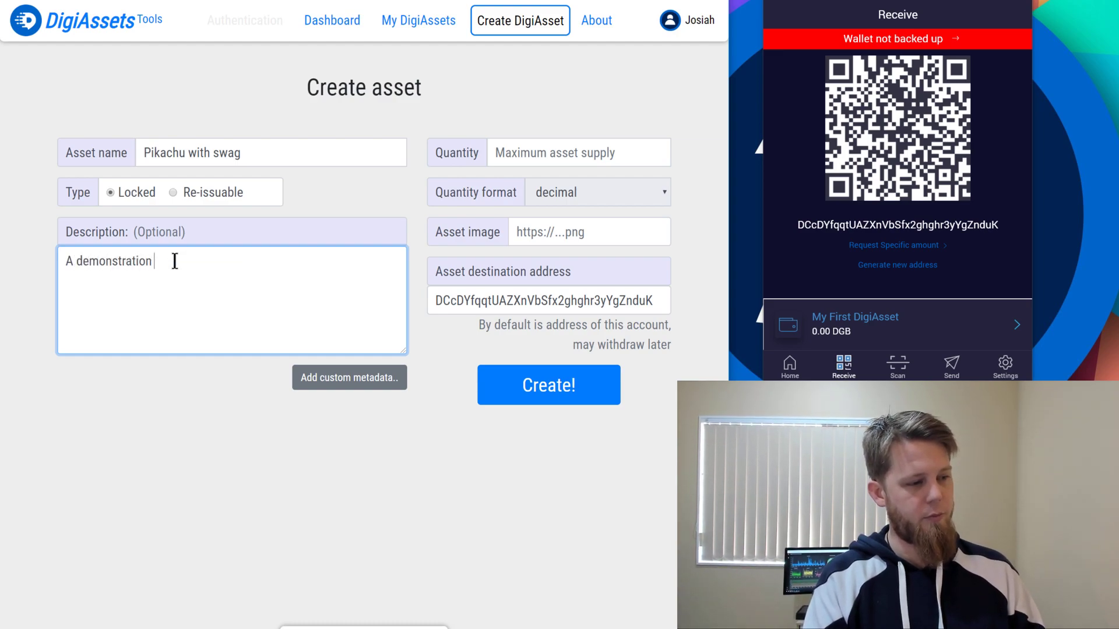
{"action": "type", "text": "DigiAsset fo"}
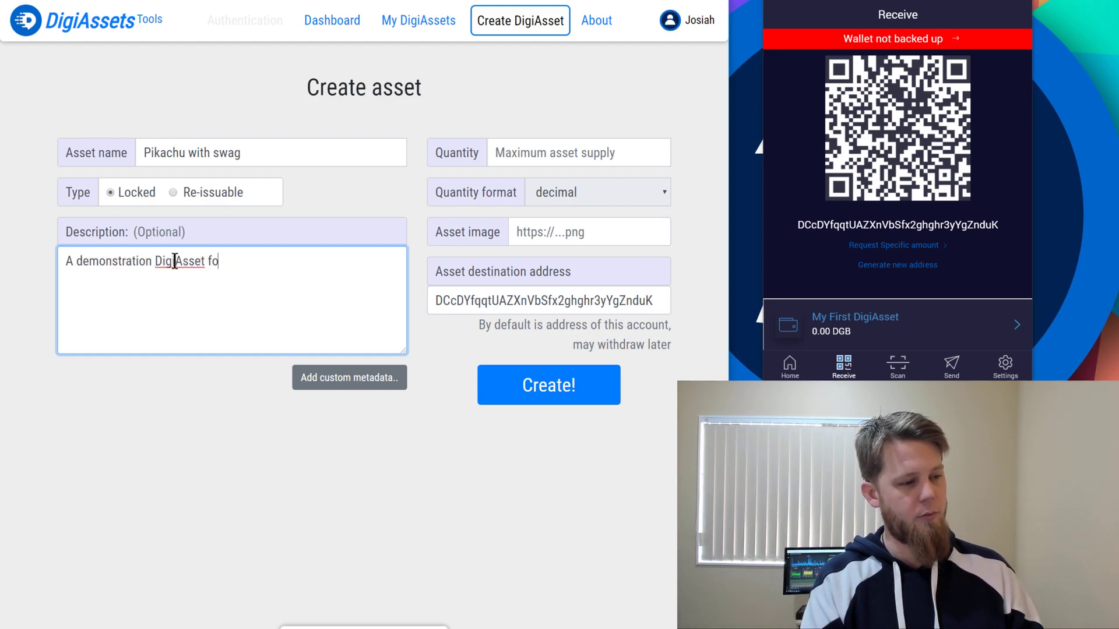
{"action": "type", "text": "r todays Dig"}
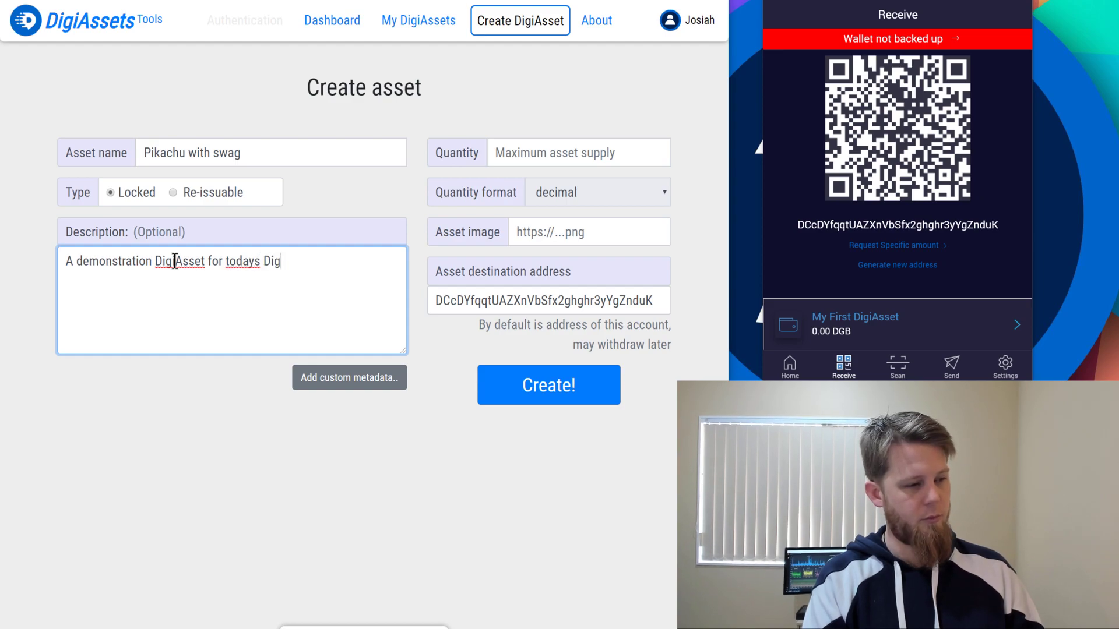
{"action": "type", "text": "iByte Update"}
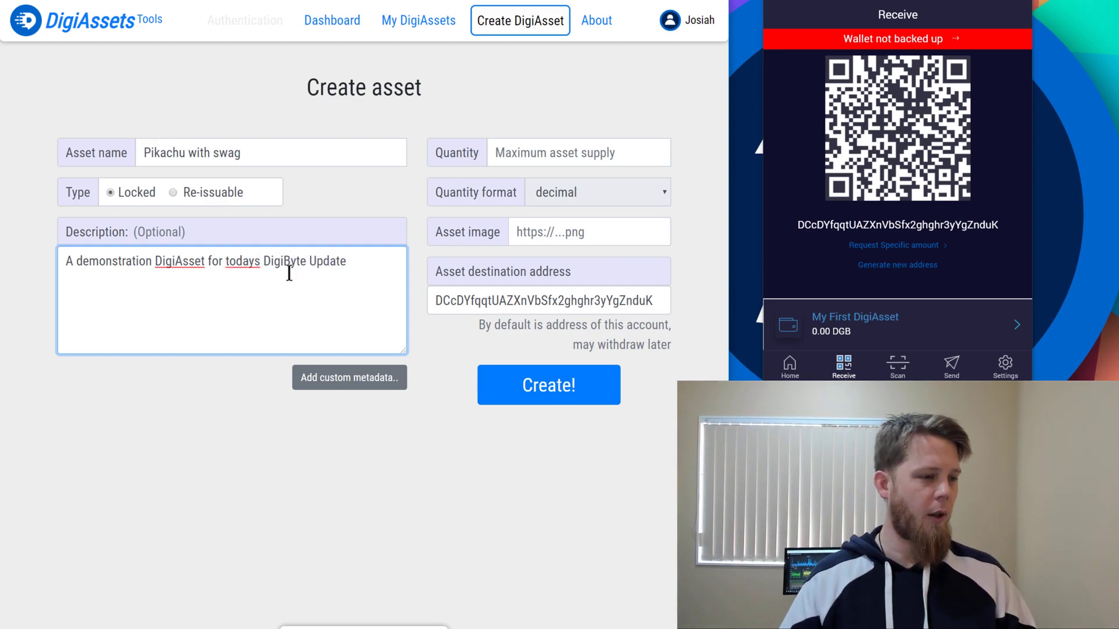
{"action": "left_click", "coordinate": [530, 153]}
{"action": "type", "text": "100"}
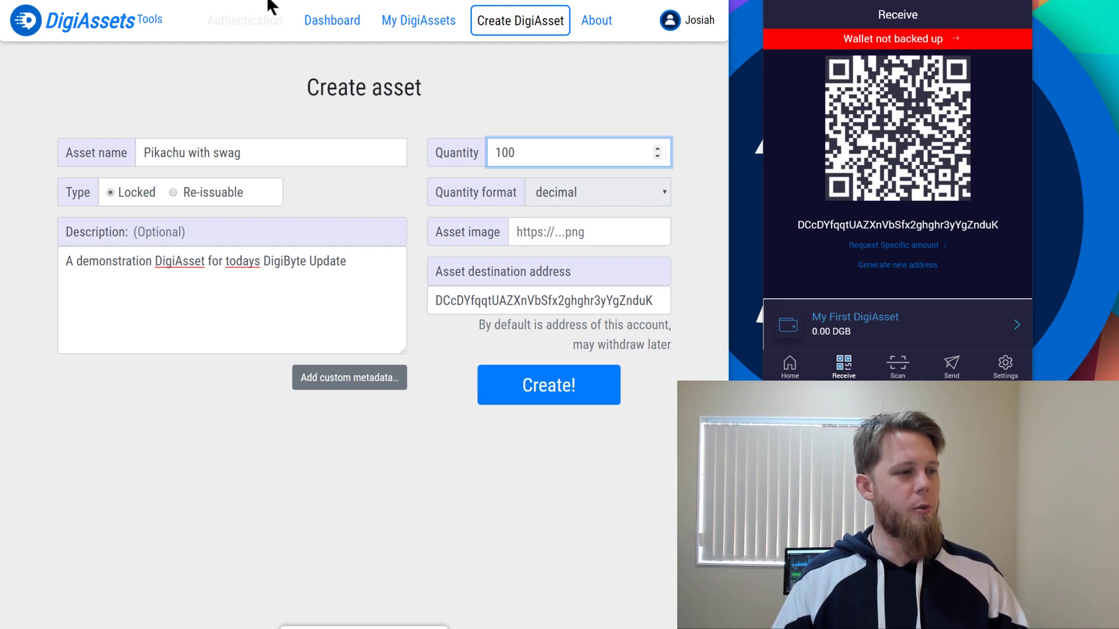
Search Google Images for 'Pikachu haters gonna hate' and copy the Haters Gonna Hate GIF's image address
{"action": "key", "text": "ctrl+t"}
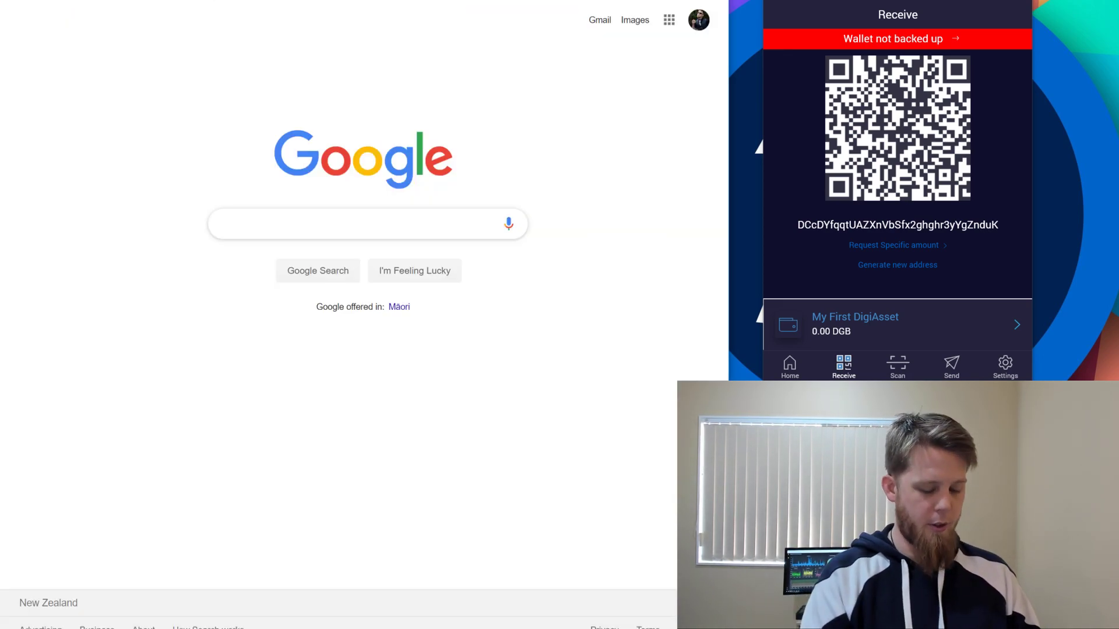
{"action": "type", "text": "Pikachu h"}
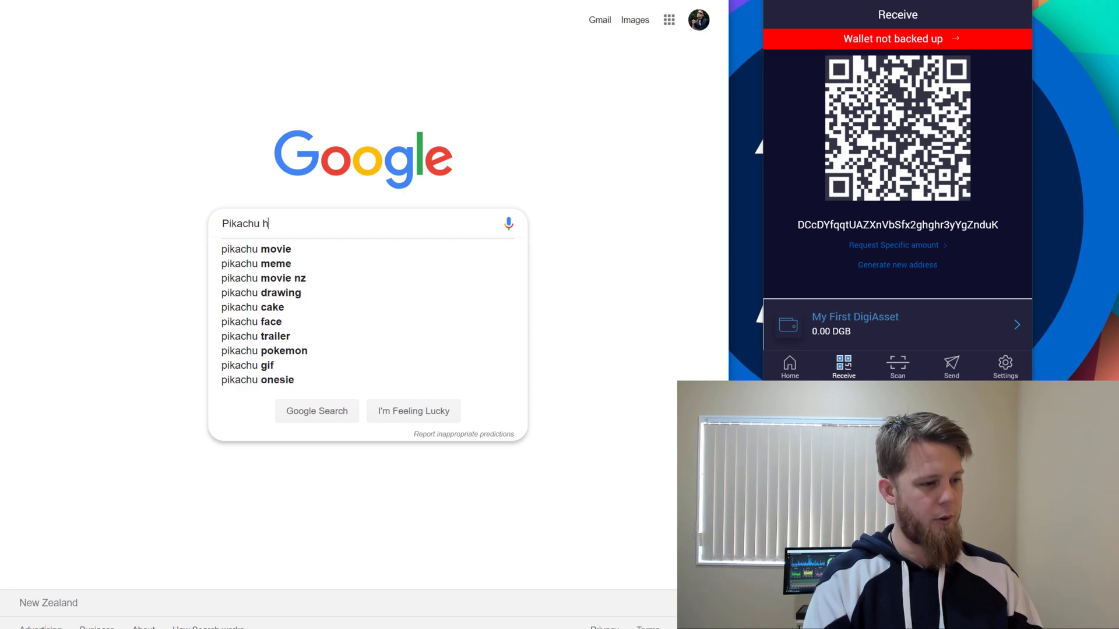
{"action": "type", "text": "aters gonna hate"}
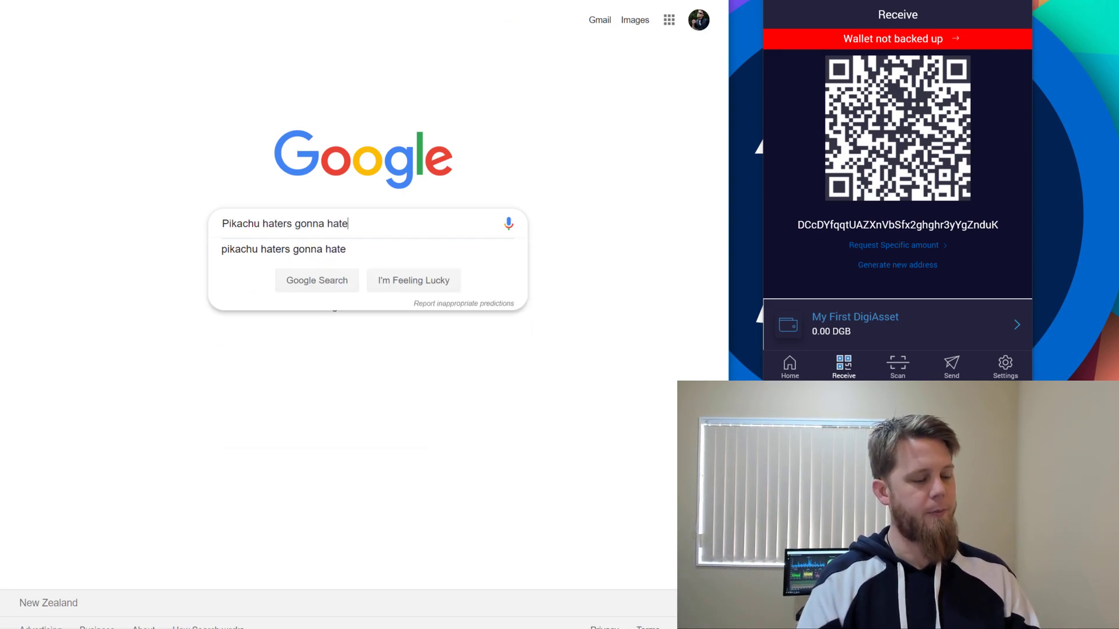
{"action": "key", "text": "Return"}
{"action": "left_click", "coordinate": [164, 175]}
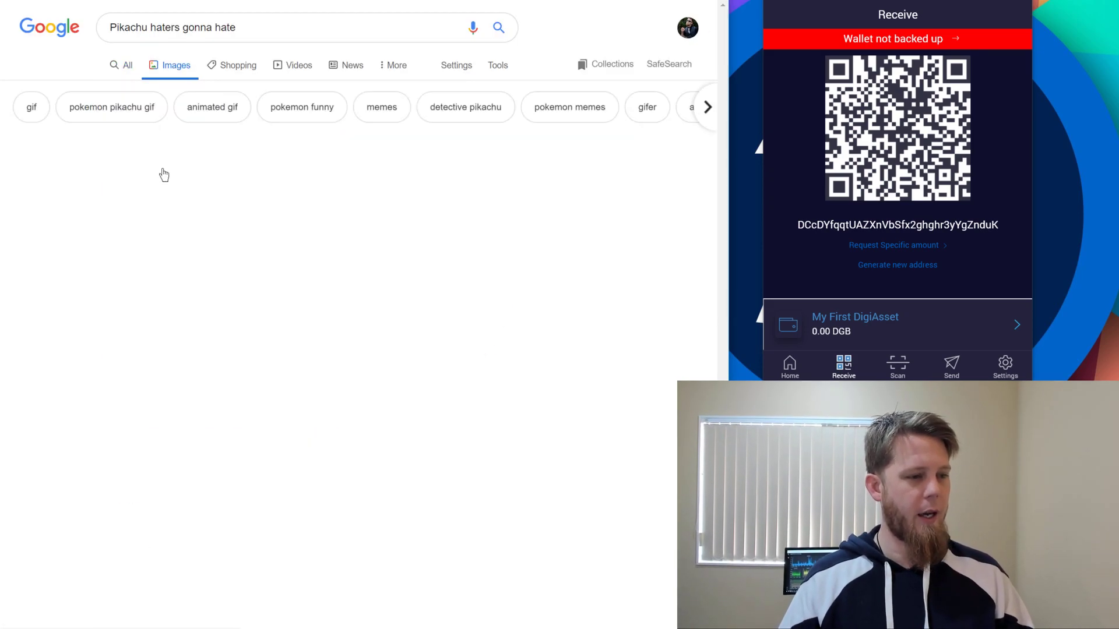
{"action": "left_click", "coordinate": [76, 187]}
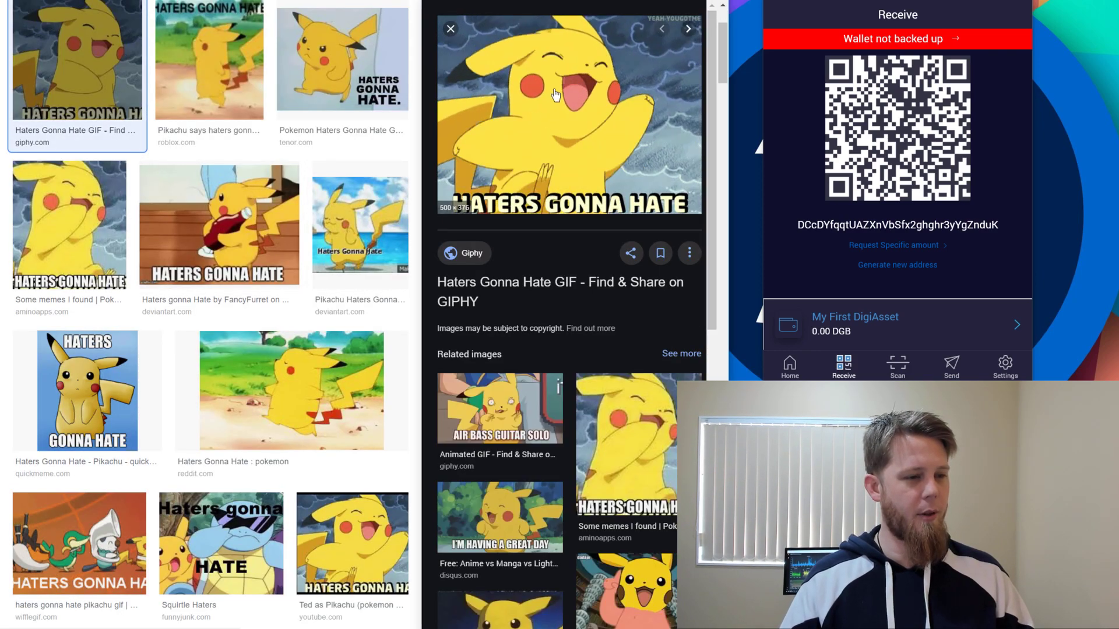
{"action": "right_click", "coordinate": [554, 89]}
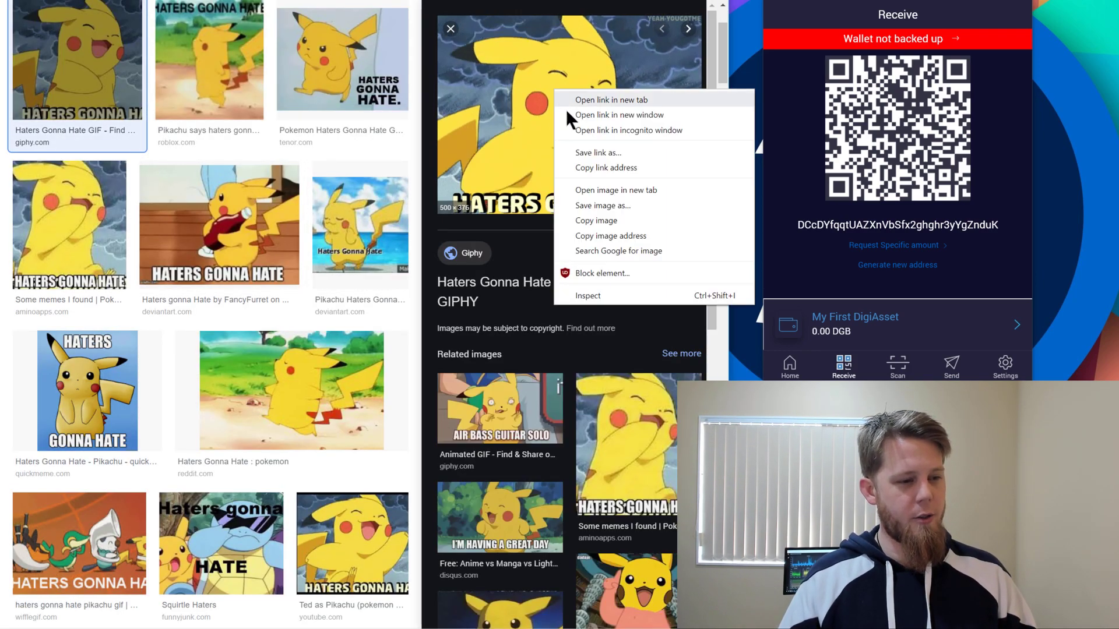
{"action": "left_click", "coordinate": [640, 236]}
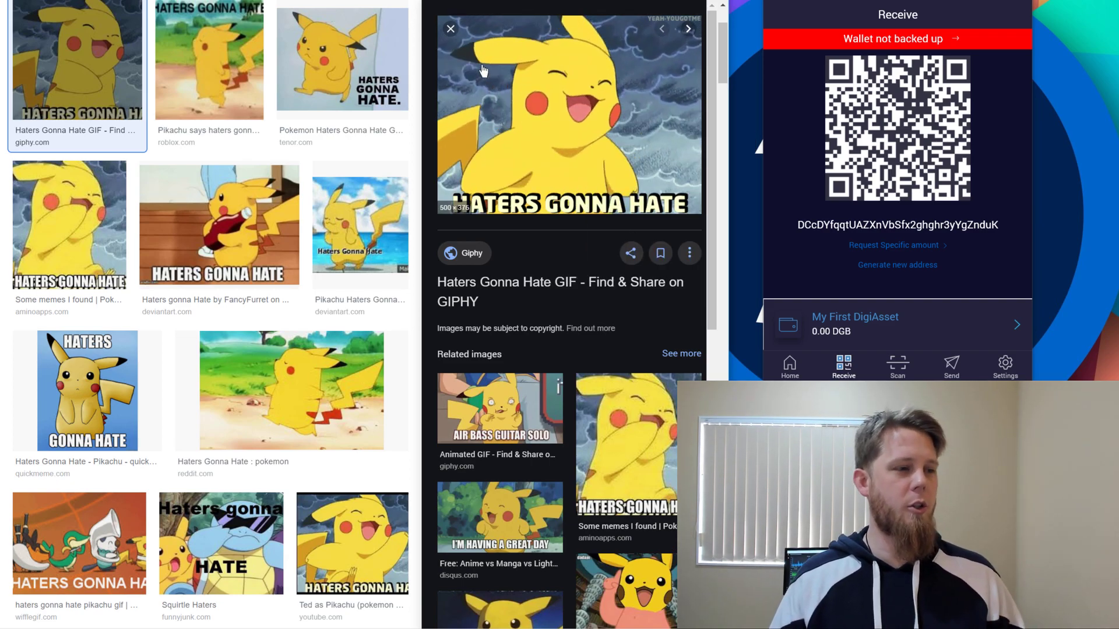
Upload the Pikachu GIF to Imgur from its pasted web address, retrying the failed upload
{"action": "key", "text": "ctrl+Tab"}
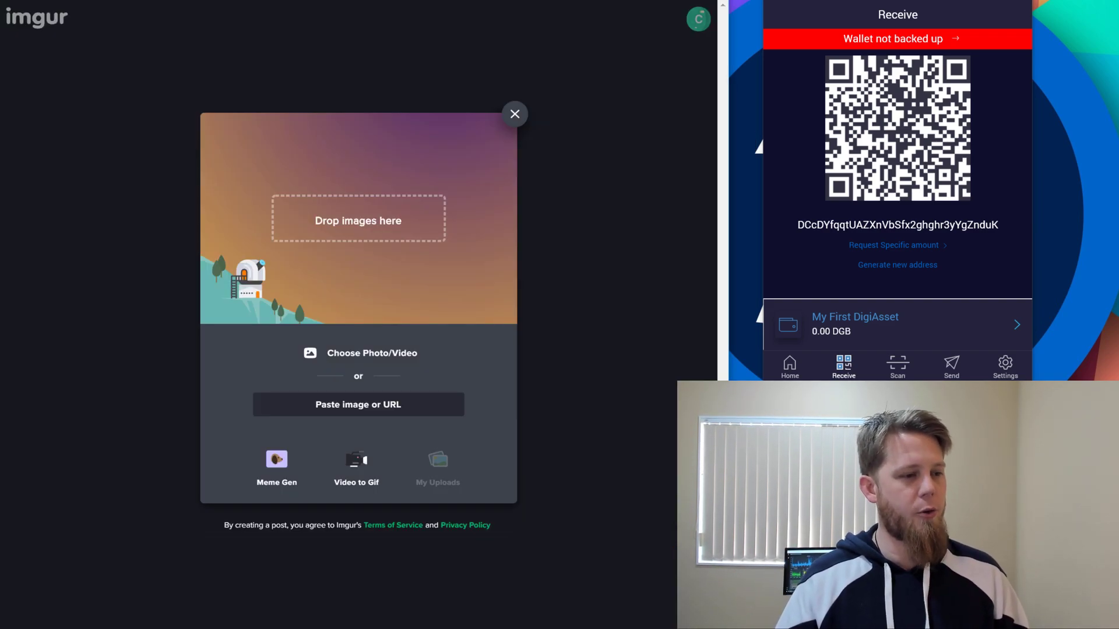
{"action": "left_click", "coordinate": [362, 403]}
{"action": "key", "text": "ctrl+v"}
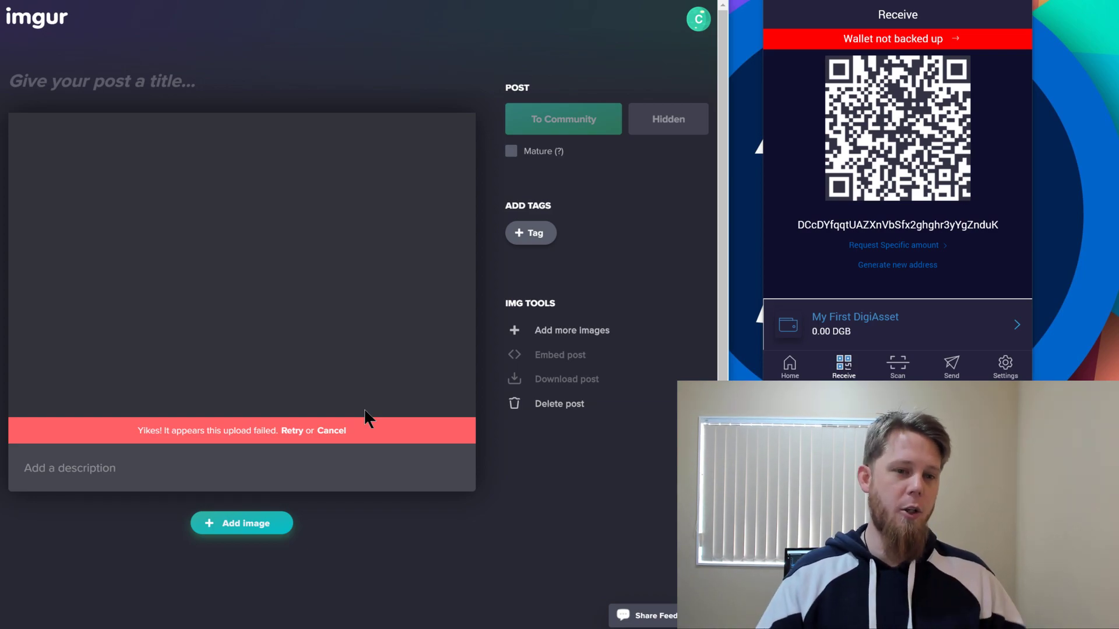
{"action": "left_click", "coordinate": [292, 430]}
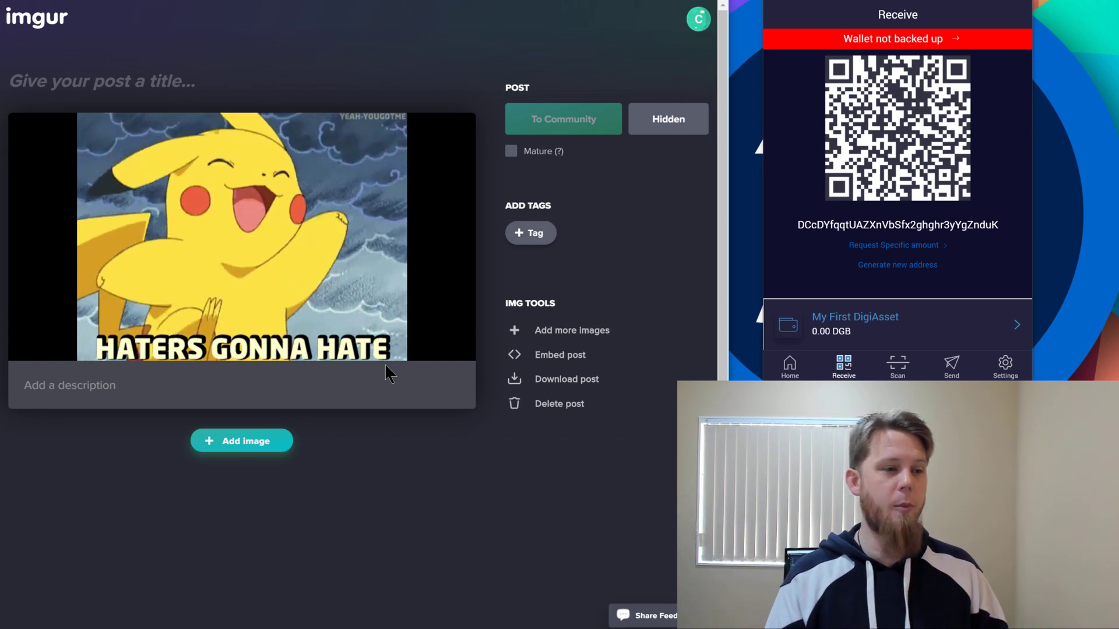
Show the hosted GIF as a standalone image and copy its Imgur image address
{"action": "mouse_move", "coordinate": [344, 291]}
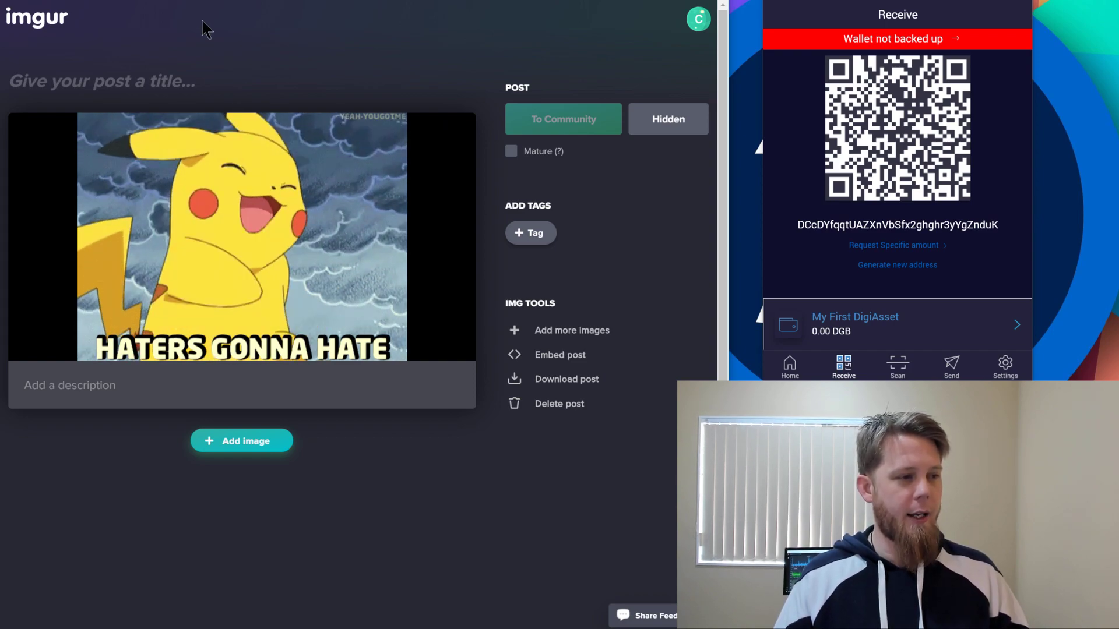
{"action": "mouse_move", "coordinate": [249, 214]}
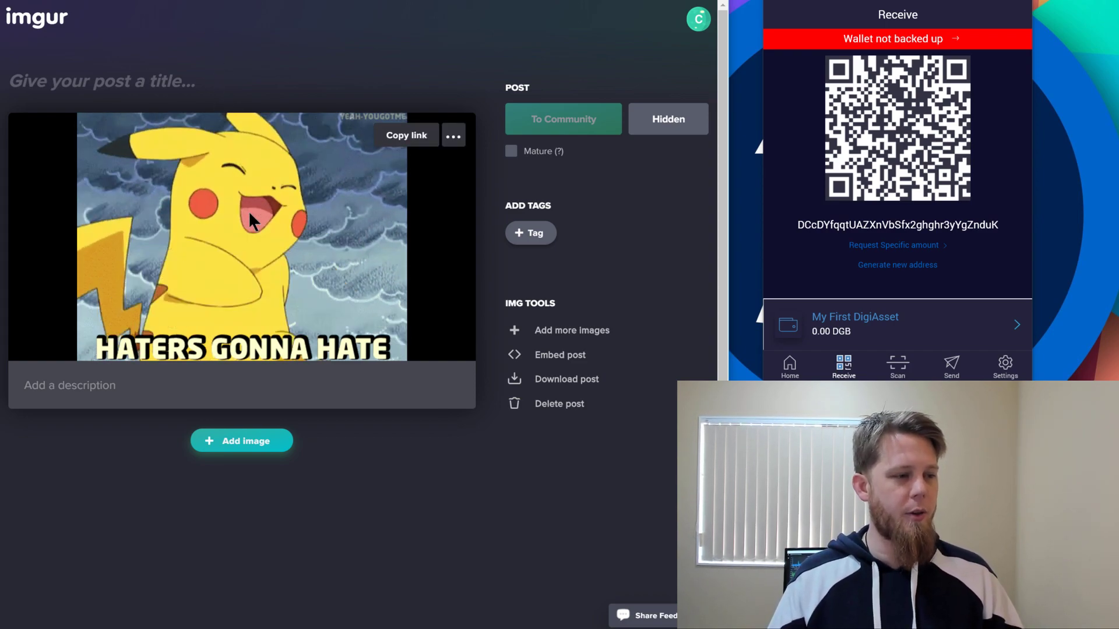
{"action": "right_click", "coordinate": [250, 213]}
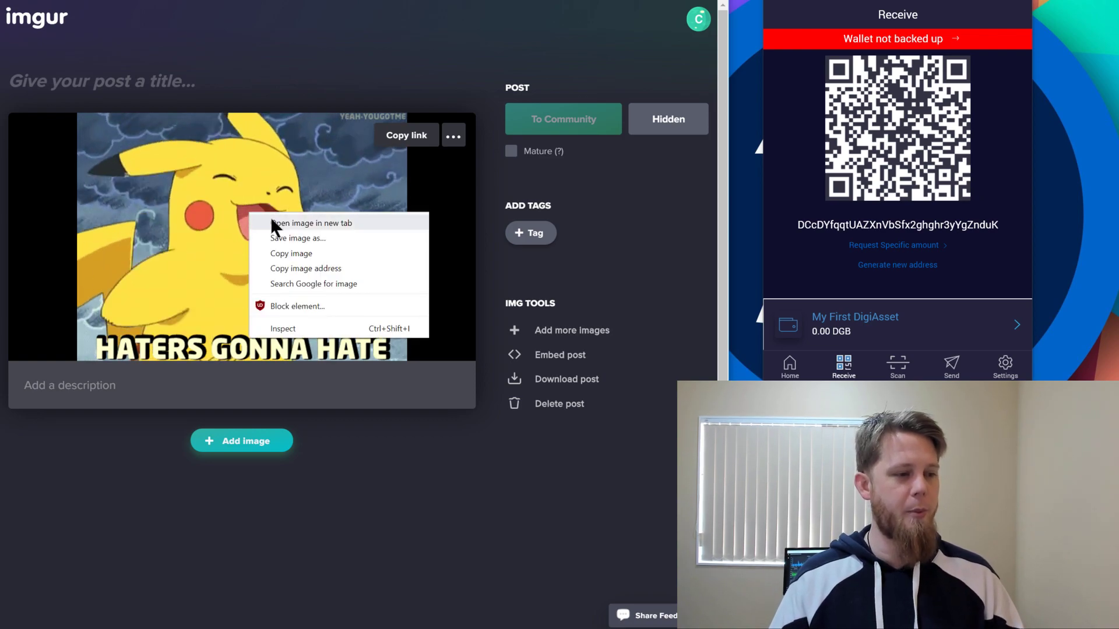
{"action": "left_click", "coordinate": [379, 28]}
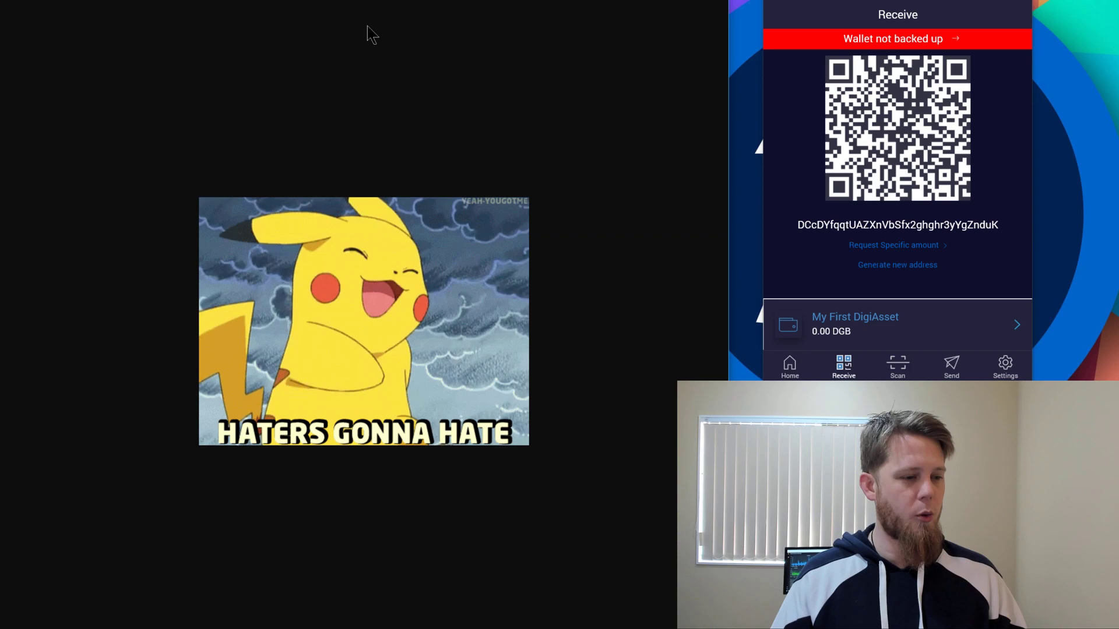
{"action": "right_click", "coordinate": [389, 278]}
{"action": "left_click", "coordinate": [441, 327]}
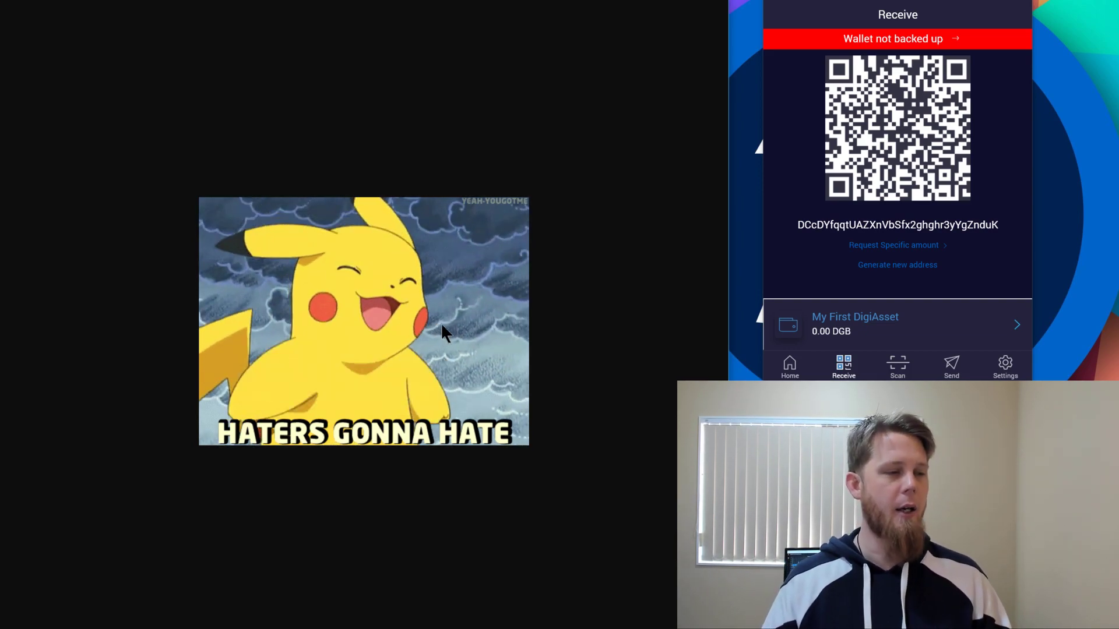
Set the Imgur GIF address as the Asset image and issue the asset with Create!
{"action": "key", "text": "ctrl+w"}
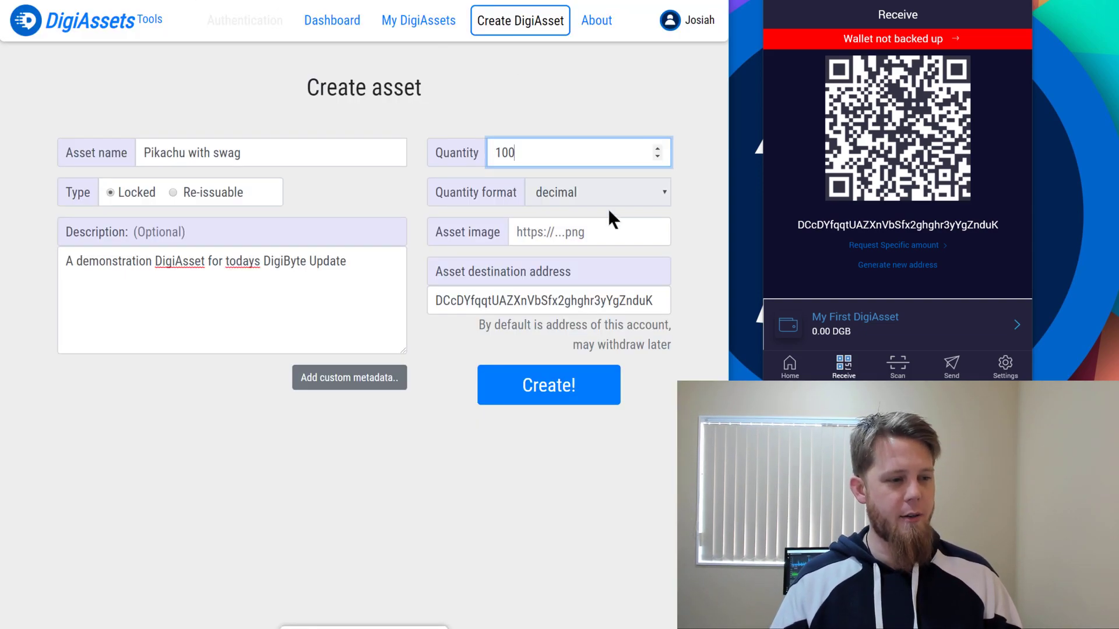
{"action": "left_click", "coordinate": [569, 232]}
{"action": "key", "text": "ctrl+v"}
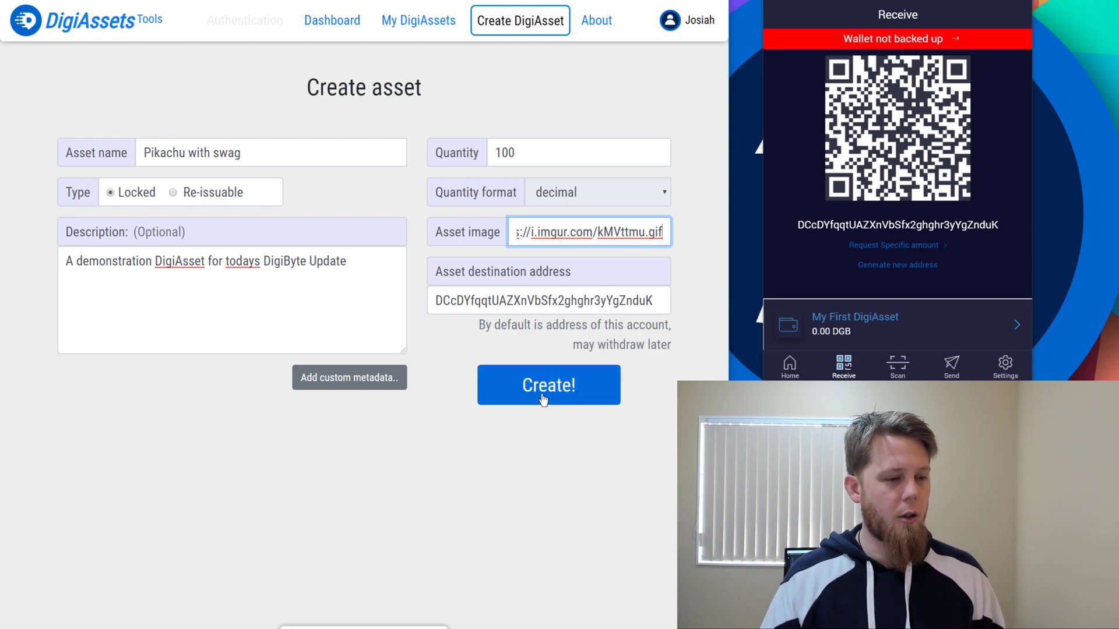
{"action": "left_click", "coordinate": [543, 400]}
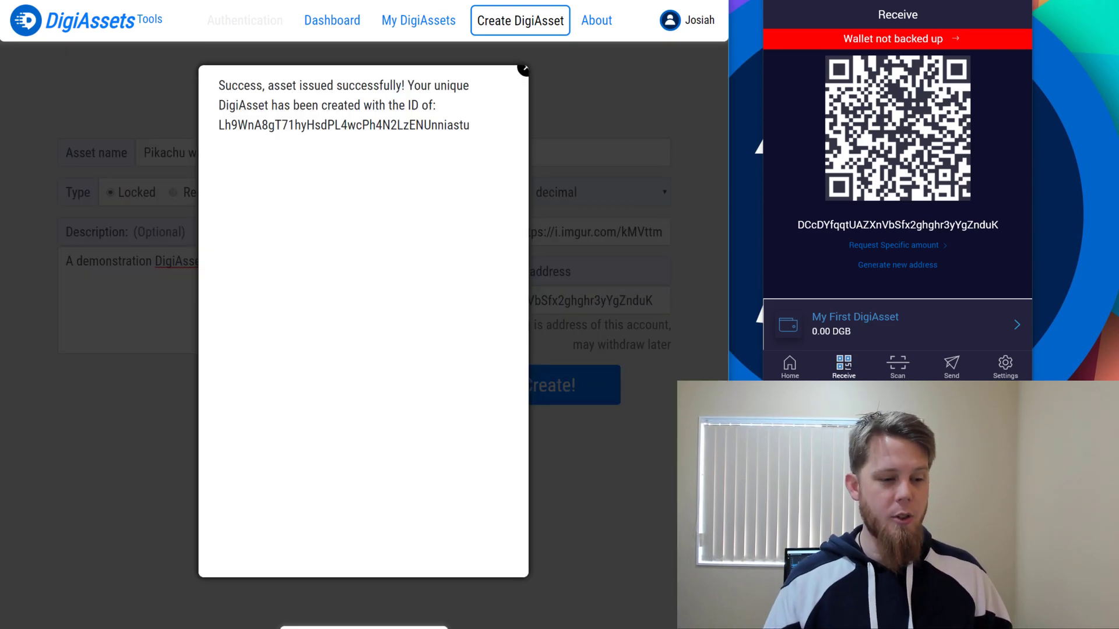
Check the new asset ID, then open the My First DigiAsset wallet in DigiByte GO
{"action": "left_click", "coordinate": [790, 370]}
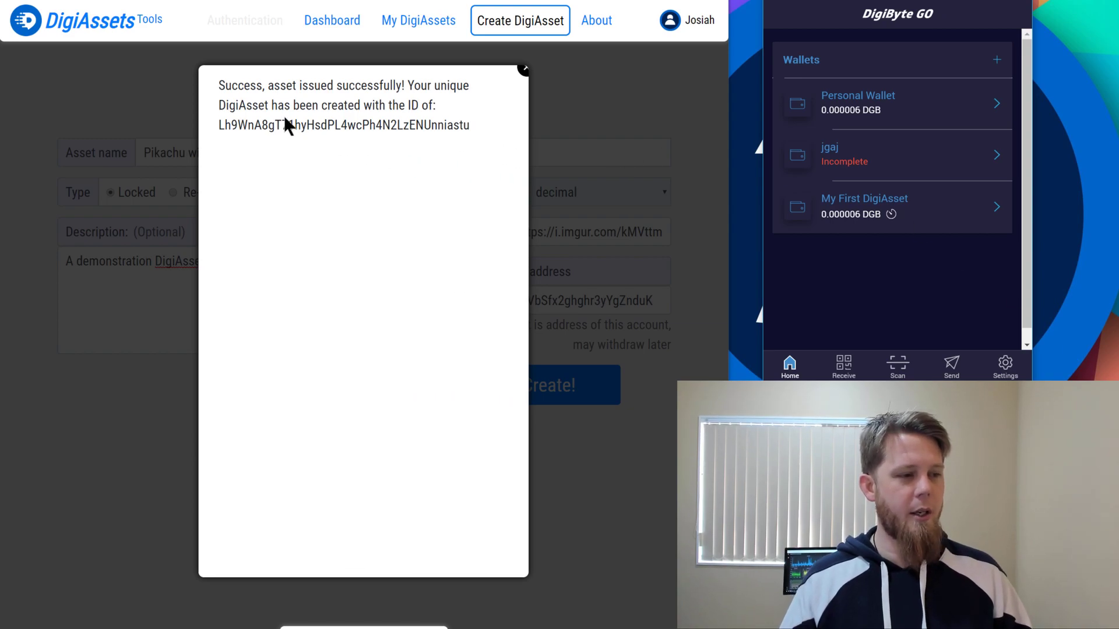
{"action": "double_click", "coordinate": [316, 125]}
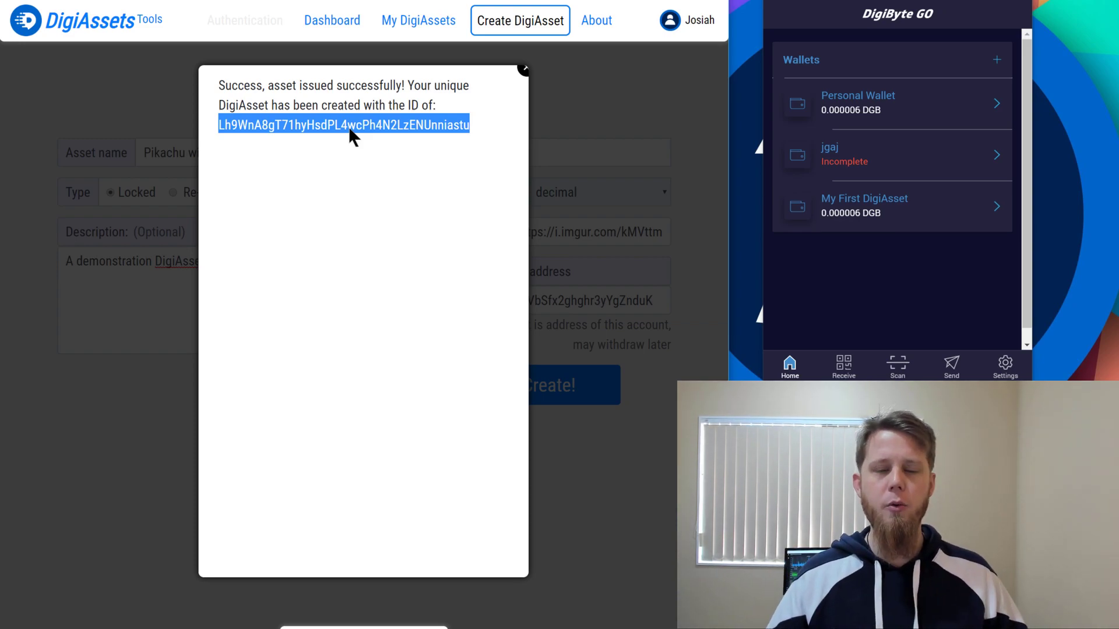
{"action": "left_click", "coordinate": [303, 128]}
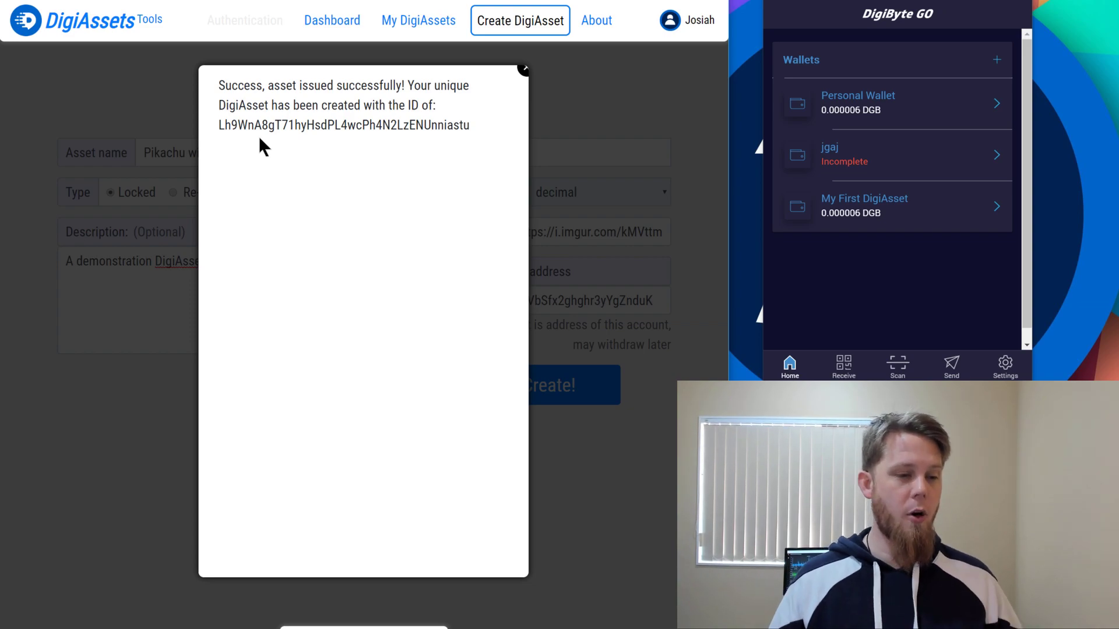
{"action": "left_click", "coordinate": [914, 214]}
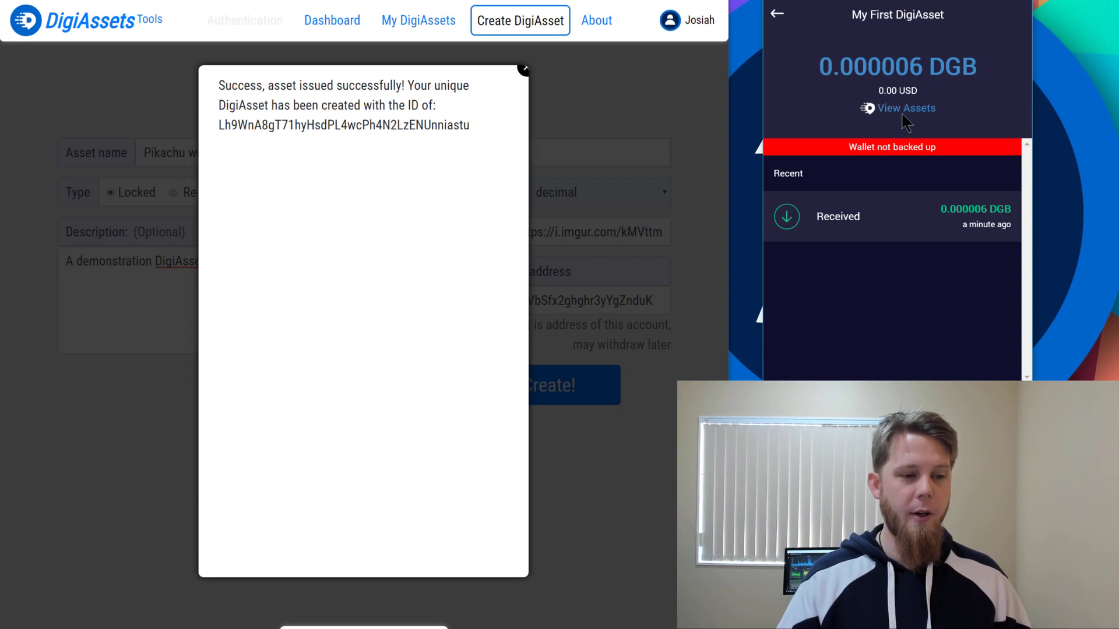
View the wallet's assets to confirm 100 'Pikachu with swag', then switch to DigiExplorer
{"action": "left_click", "coordinate": [906, 109]}
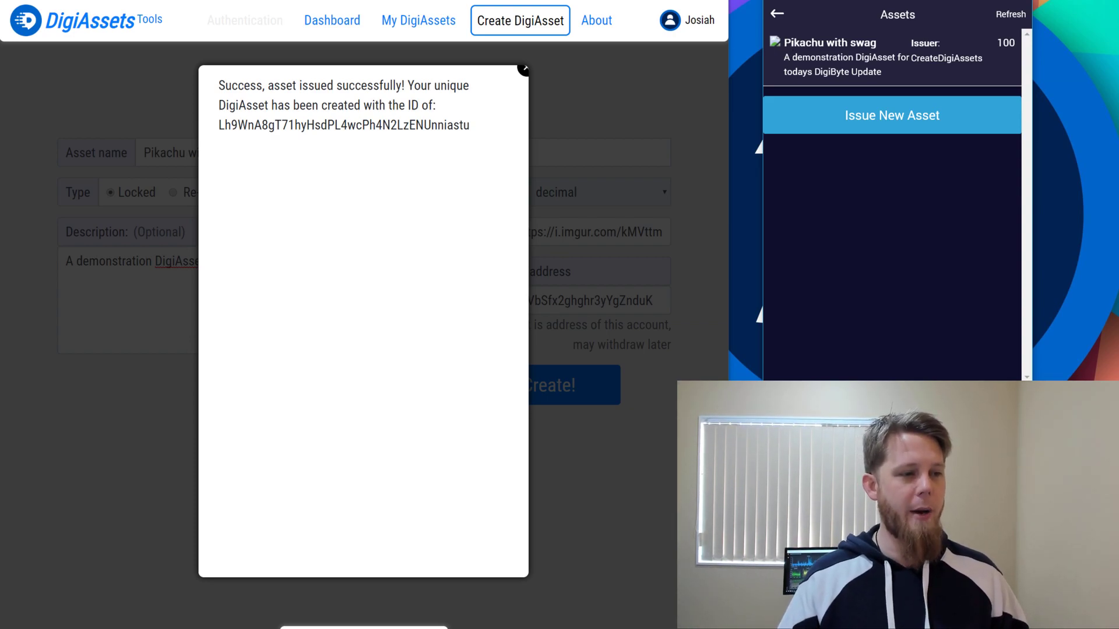
{"action": "key", "text": "alt+Tab"}
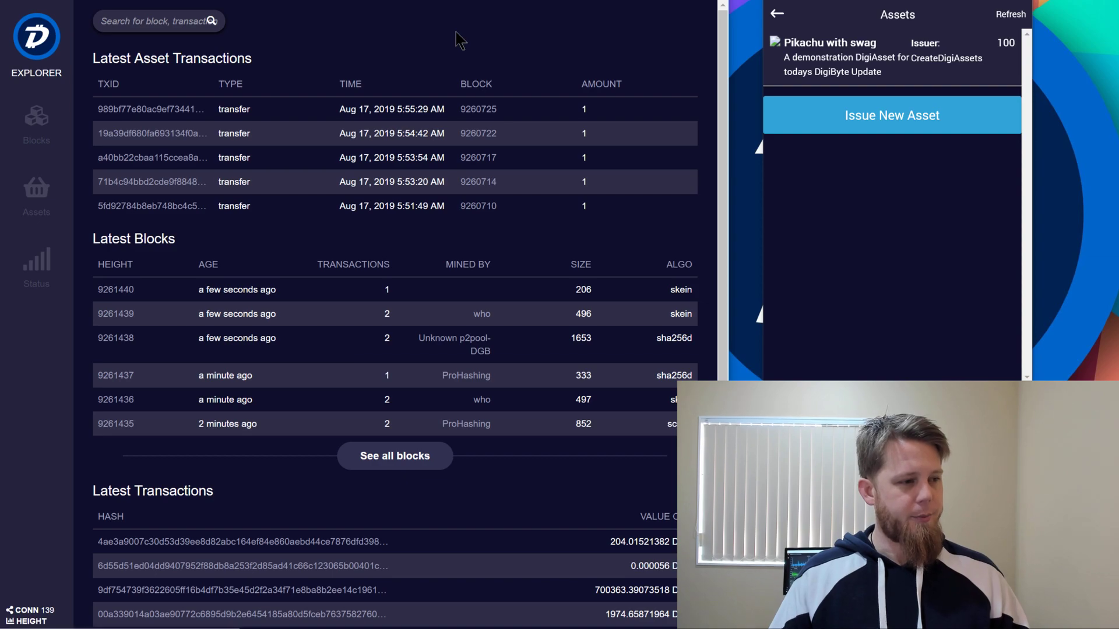
Reload DigiExplorer and open the latest 100-unit 'Pikachu with swag' issuance transaction
{"action": "key", "text": "F5"}
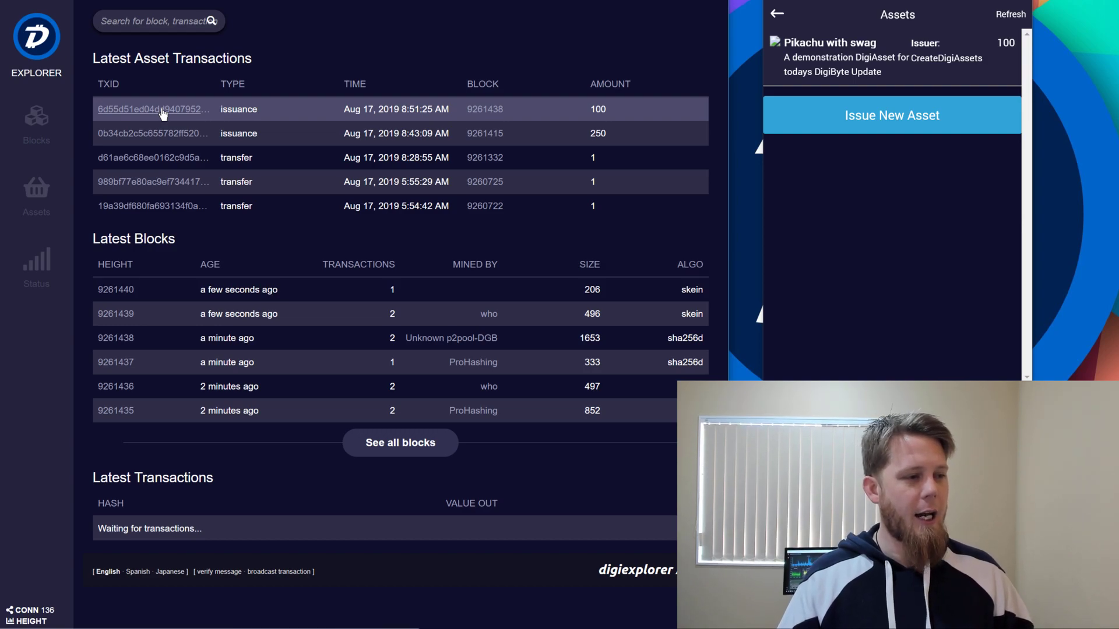
{"action": "left_click", "coordinate": [162, 111]}
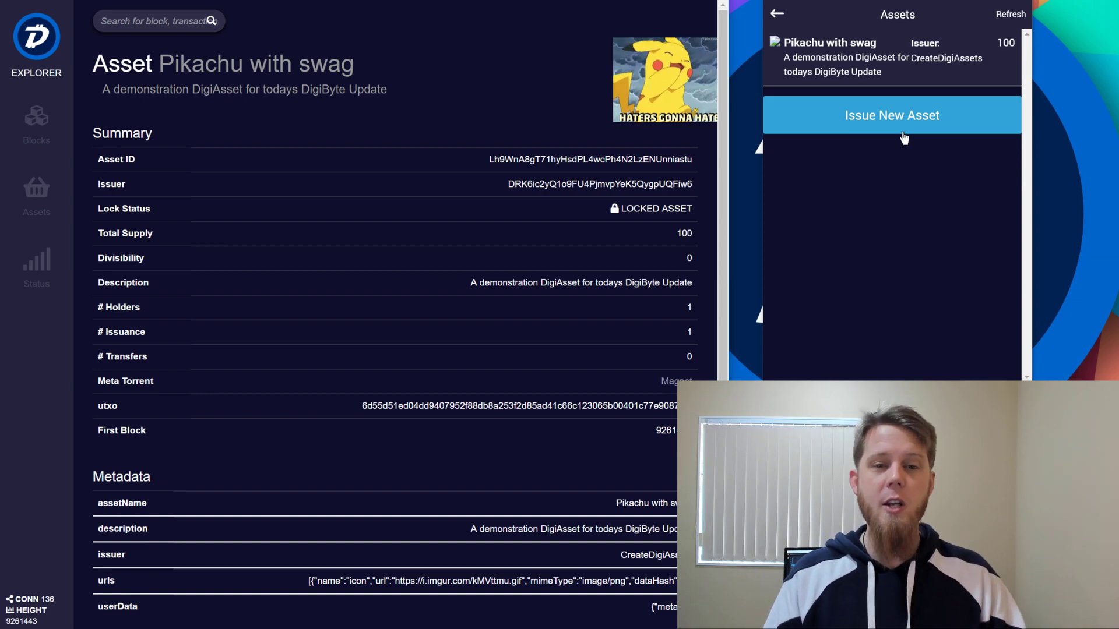
Return the wallet to My First DigiAsset's main view and highlight the explorer's Total Supply of 100
{"action": "left_click", "coordinate": [776, 14]}
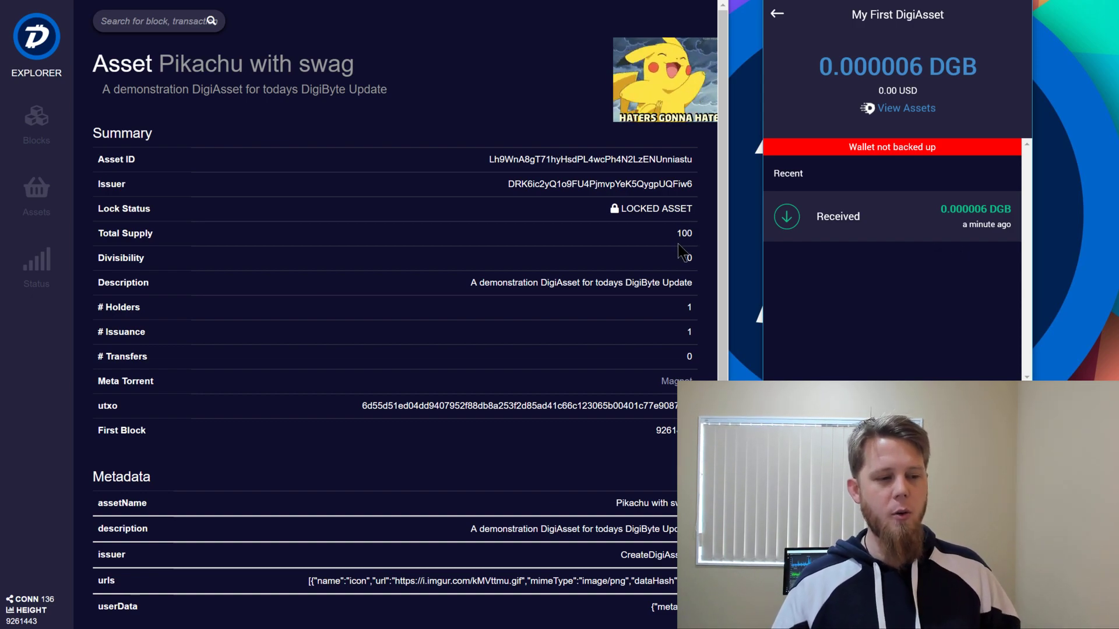
{"action": "left_click_drag", "start_coordinate": [673, 236], "coordinate": [692, 236]}
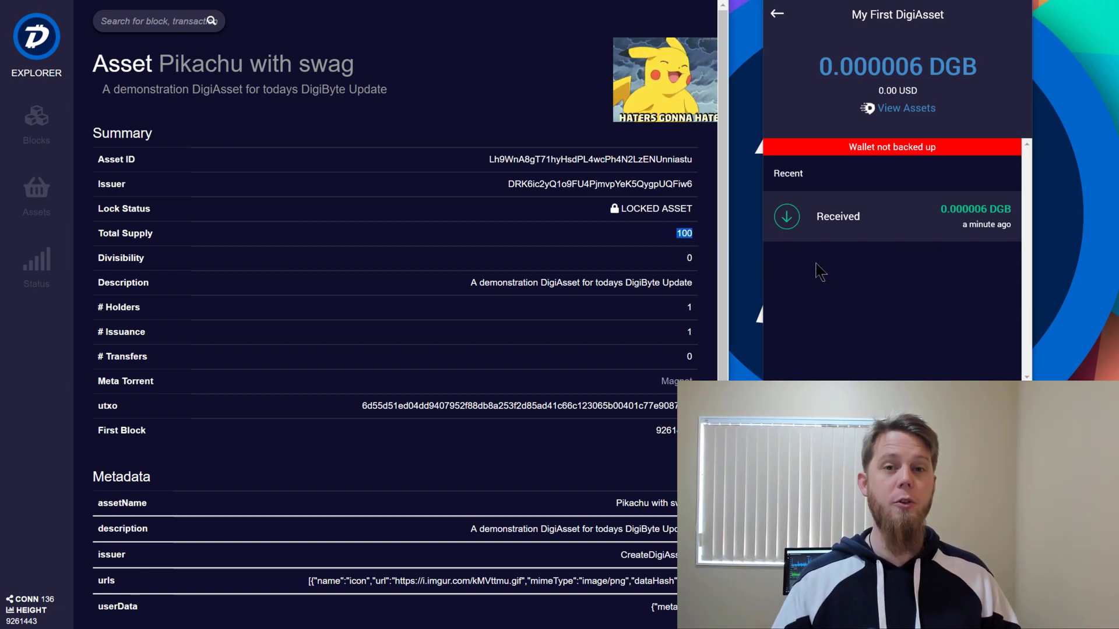